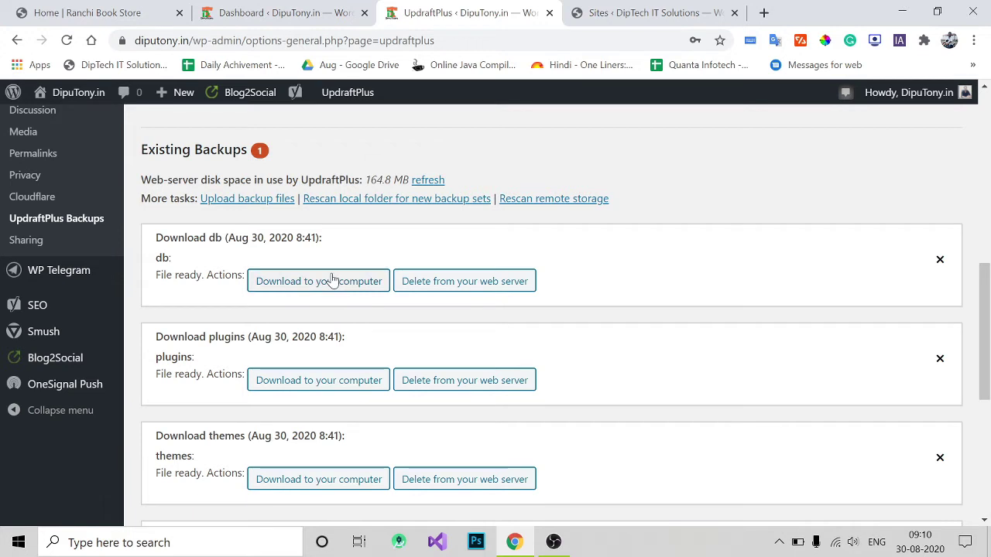
Download the database and plugins files of the Aug 30, 2020 8:41 backup to the computer.
click(332, 281)
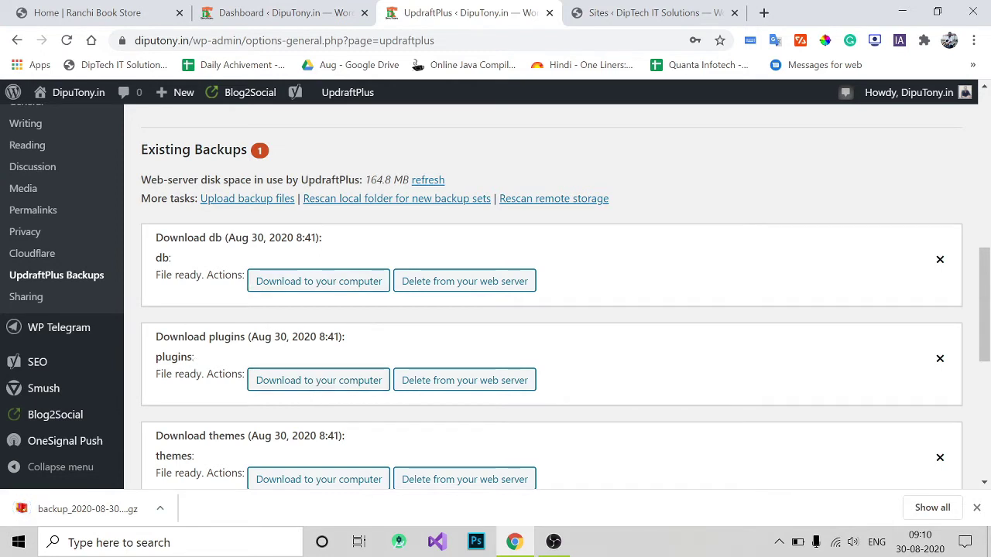
click(275, 380)
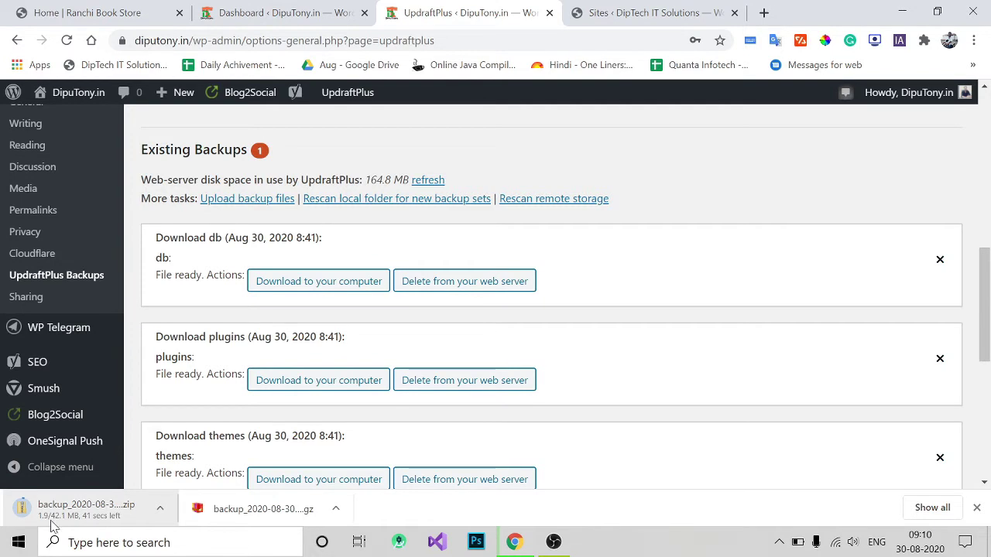
scroll(951, 342, down, 4)
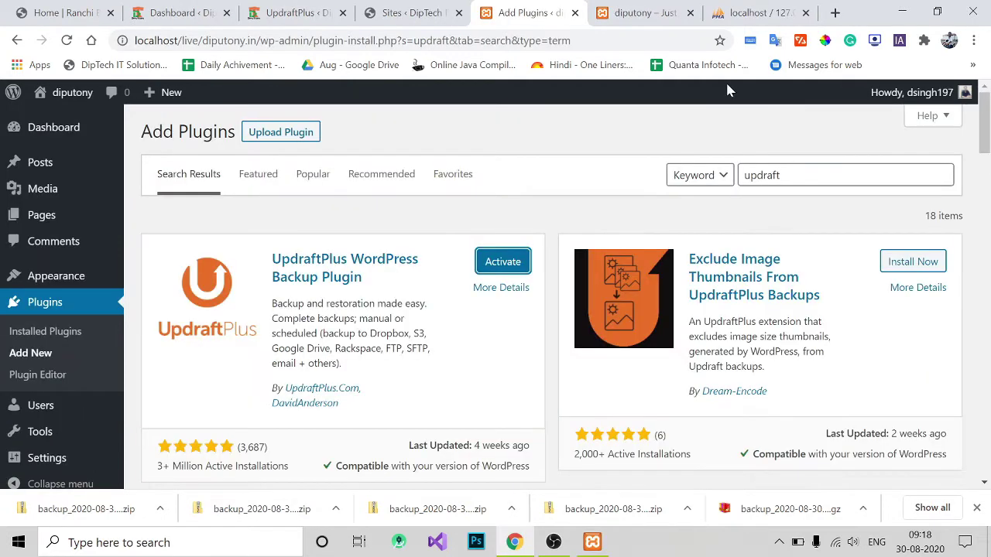
Activate the UpdraftPlus WordPress Backup Plugin on the localhost site and start its settings page.
click(515, 263)
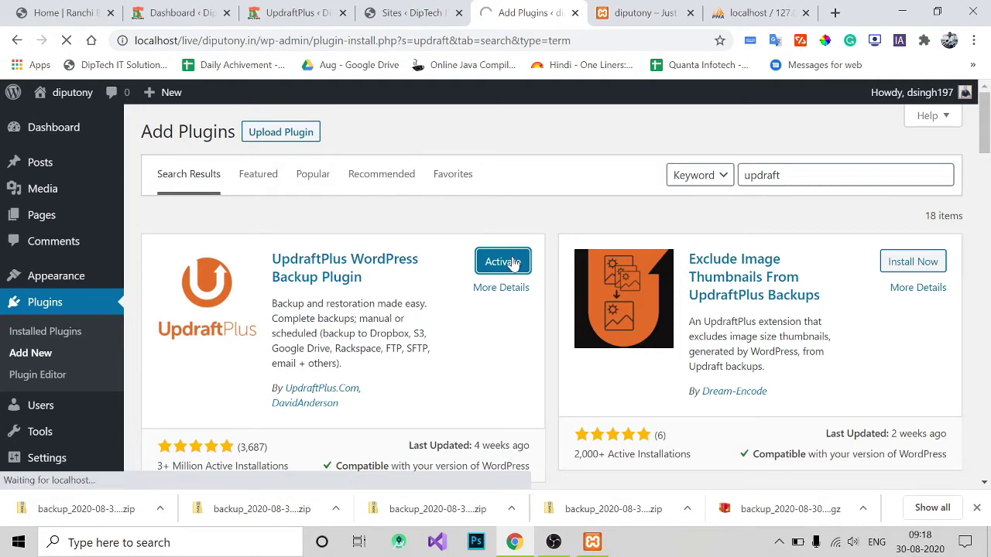
scroll(512, 265, down, 3)
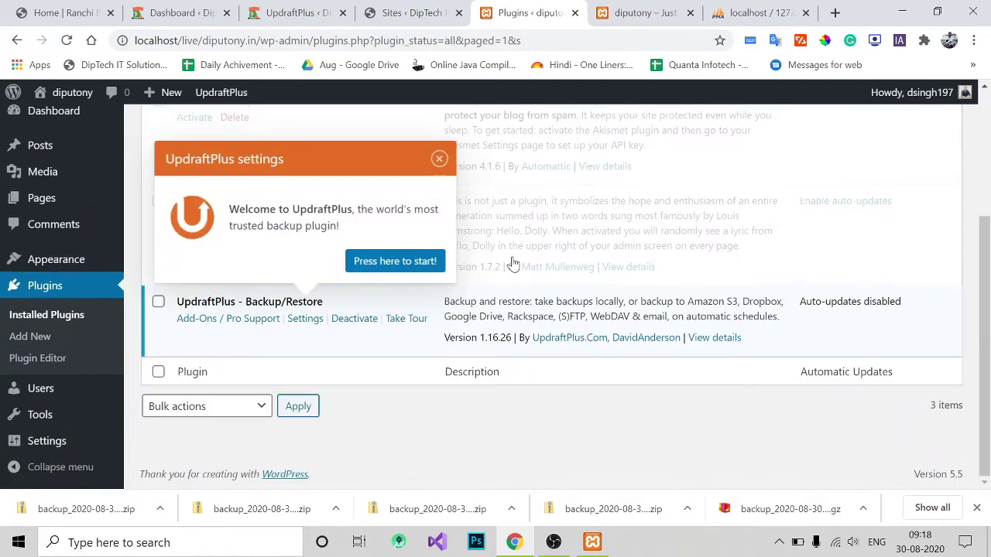
click(377, 263)
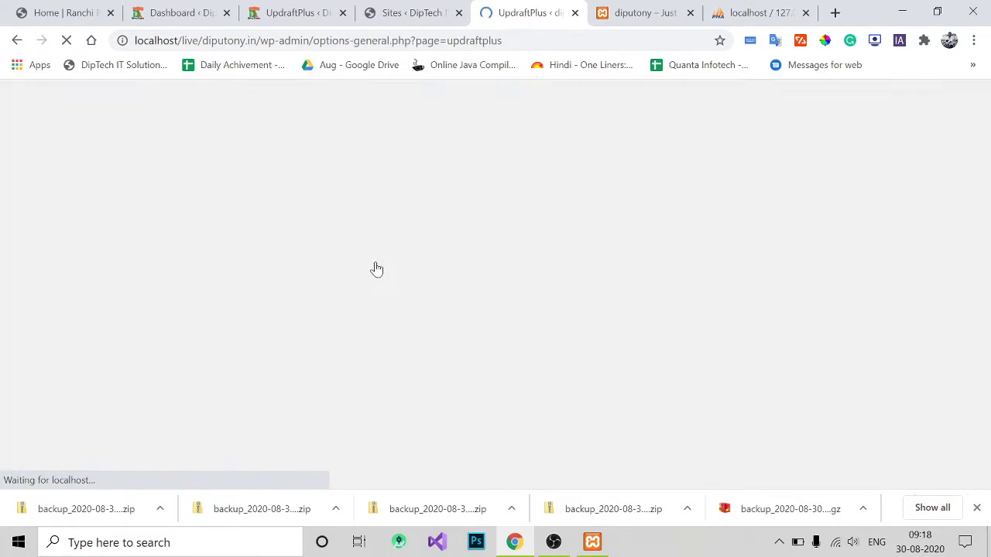
Upload the five downloaded backup files (uploads, plugins, others, themes and db) into UpdraftPlus on the localhost site.
scroll(377, 269, down, 4)
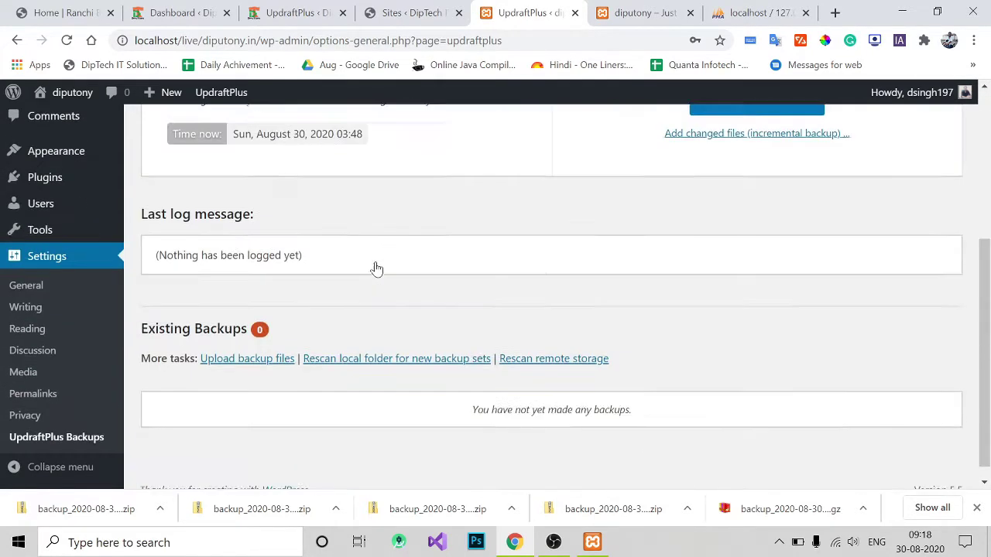
scroll(377, 269, down, 1)
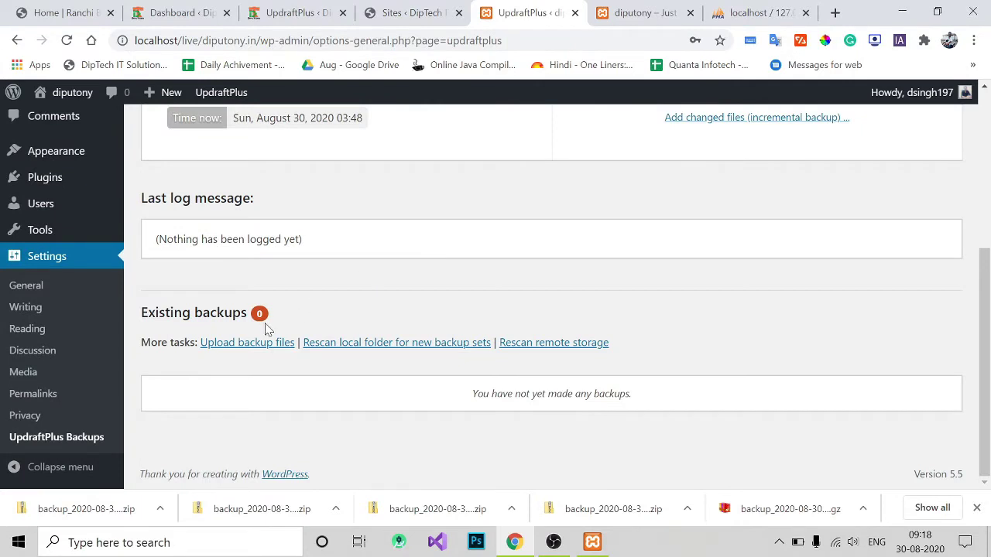
click(241, 346)
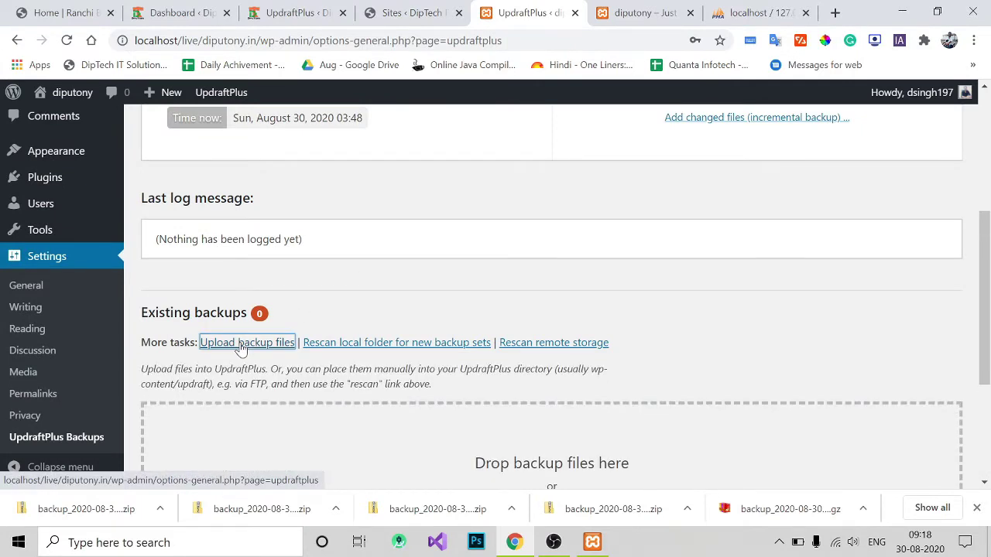
scroll(241, 346, down, 3)
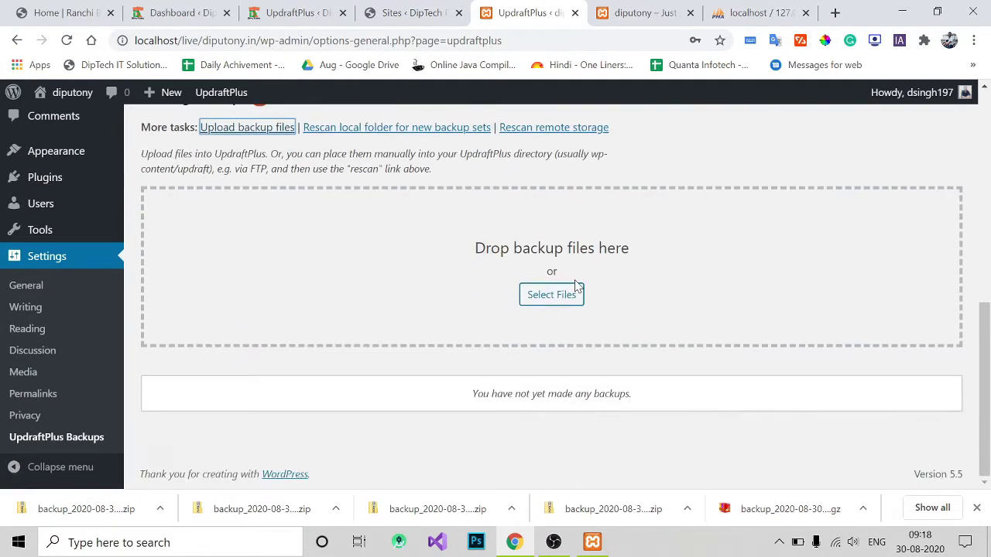
click(573, 296)
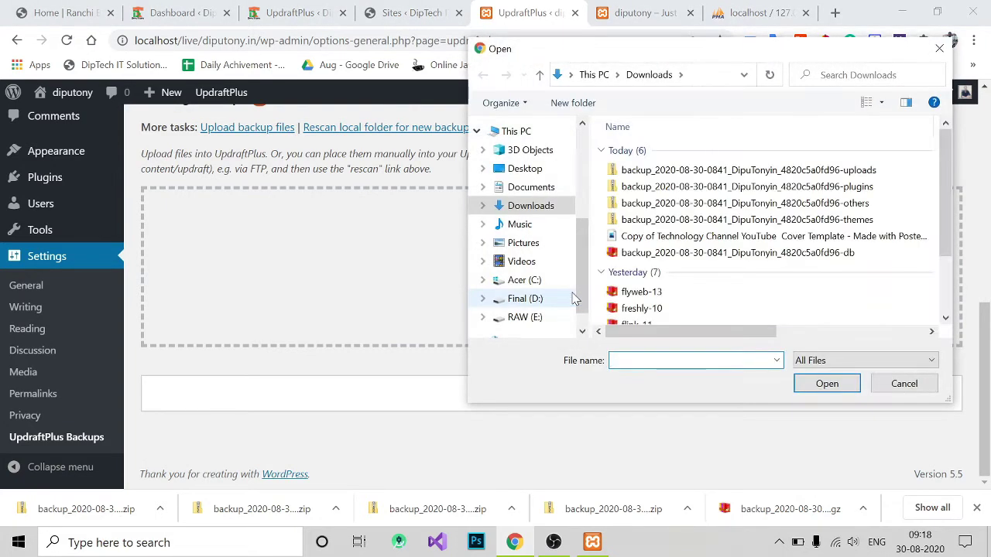
drag(602, 168, 673, 225)
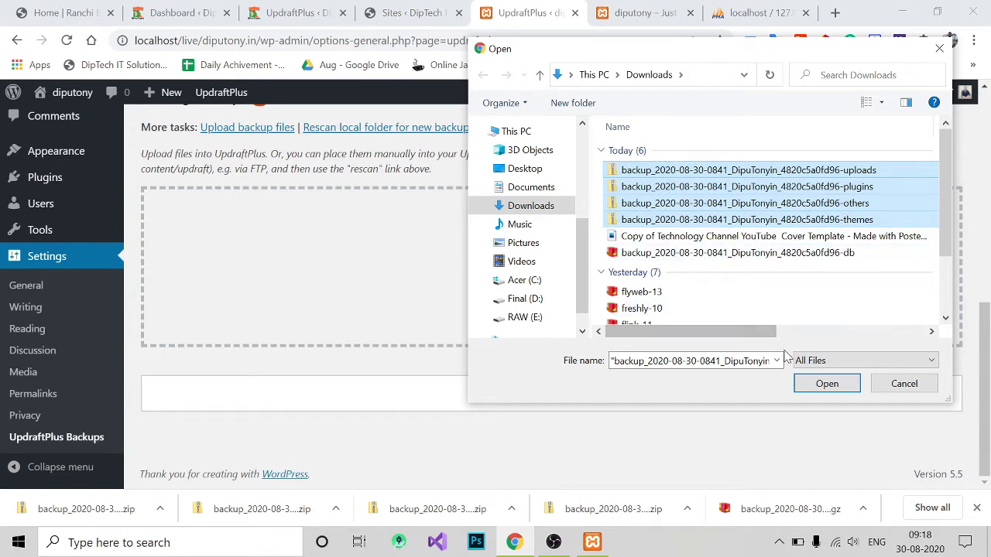
ctrl+click(718, 253)
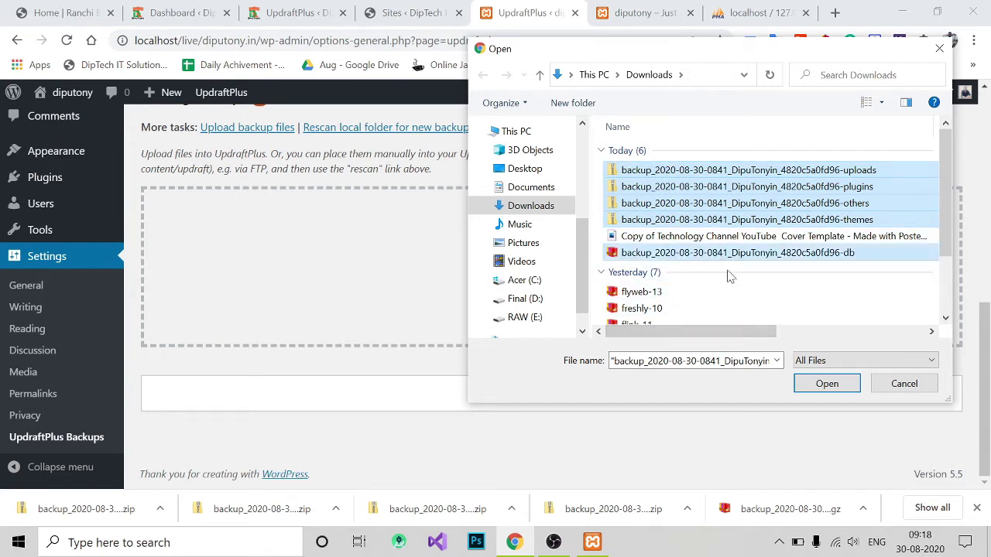
click(815, 382)
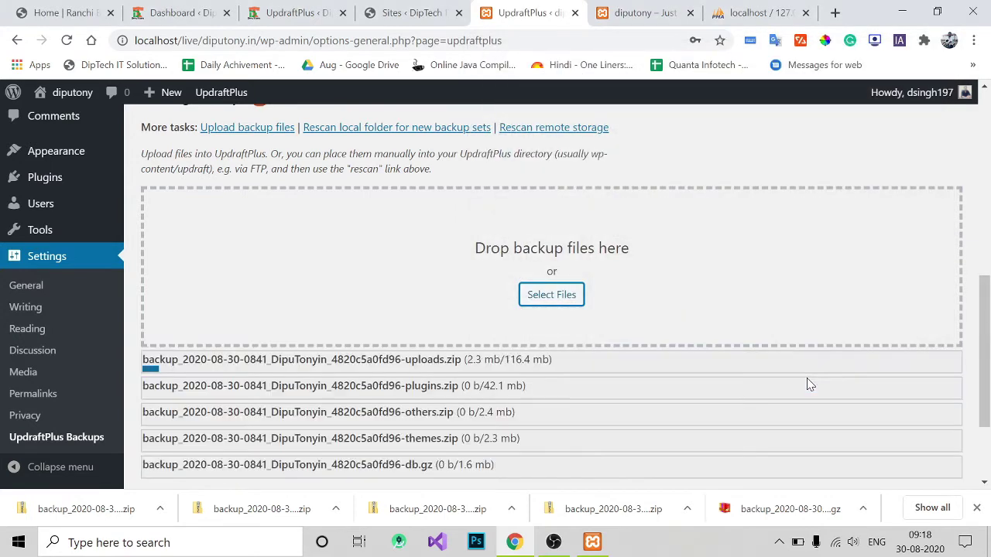
Review the uploaded files and backup set, and reload the localhost site's front page to check its current content.
drag(987, 300, 987, 340)
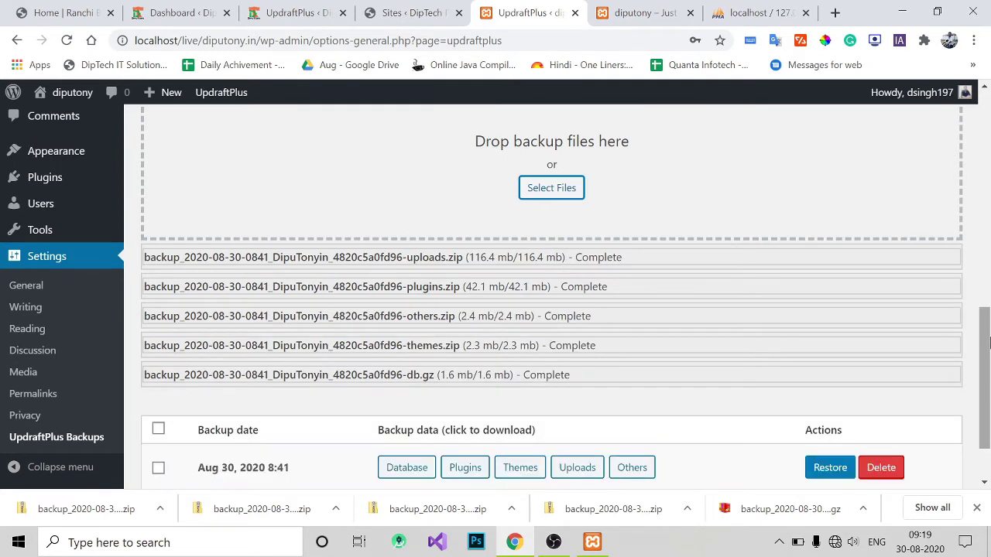
drag(987, 343, 988, 248)
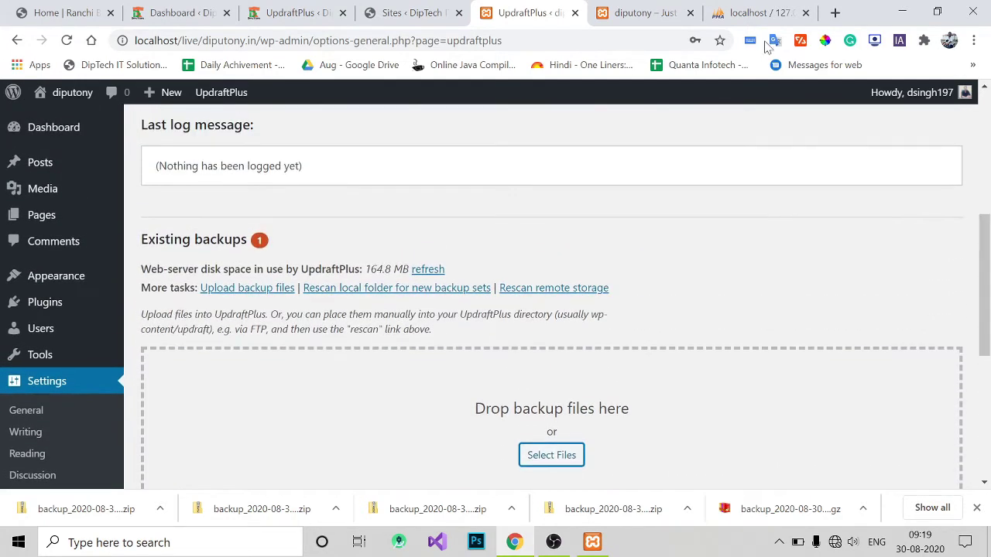
click(654, 12)
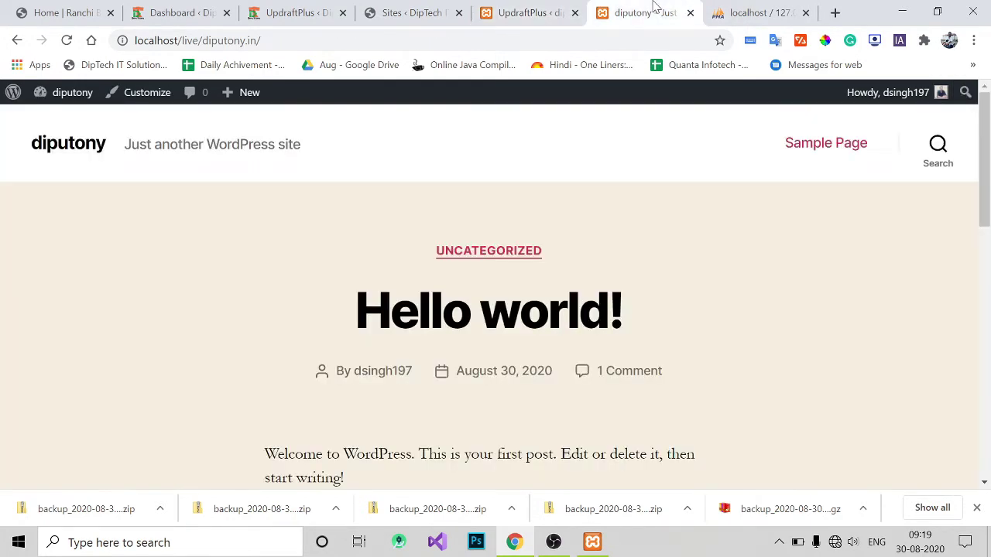
click(65, 45)
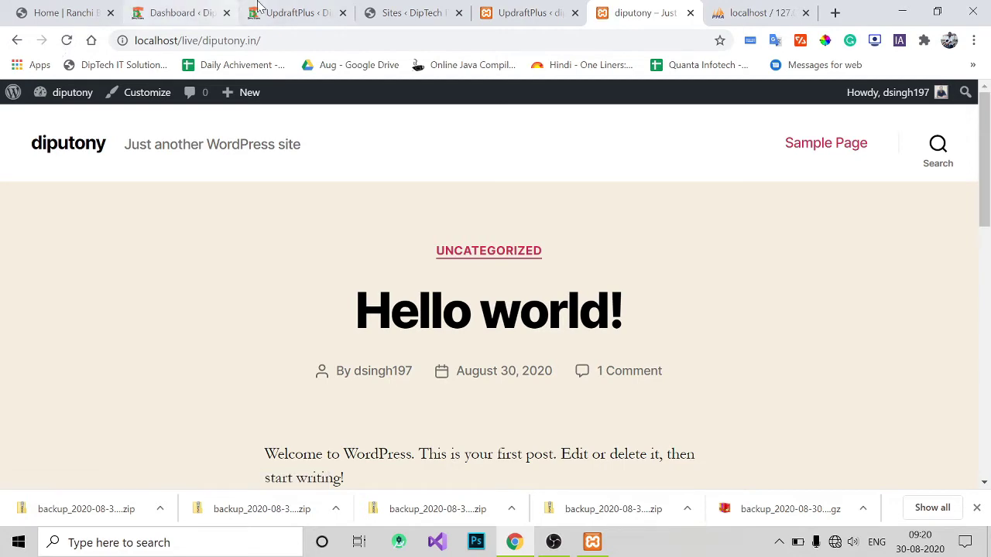
Restore the plugins, themes, uploads, others and database components from the Aug 30, 2020 8:41 backup on the localhost site.
drag(299, 13, 643, 13)
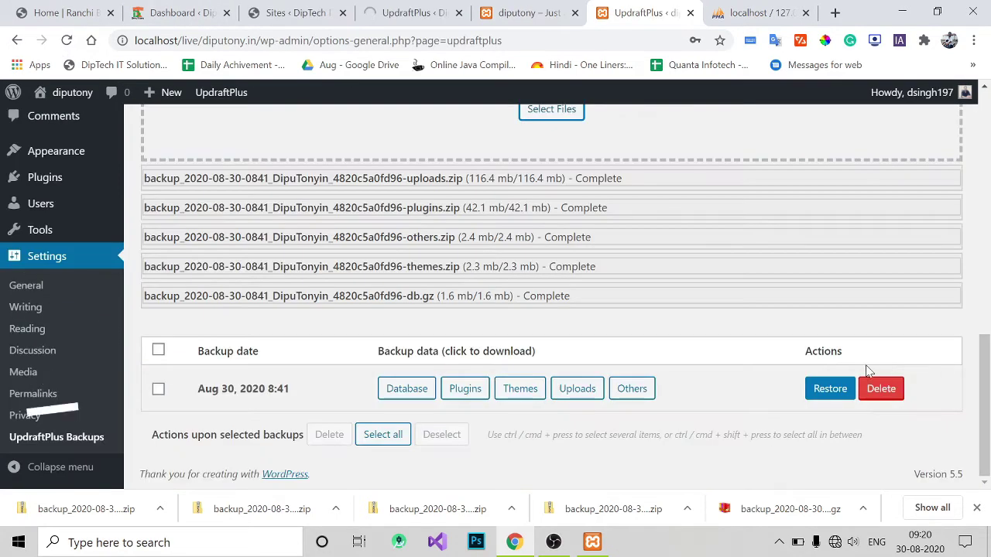
click(830, 388)
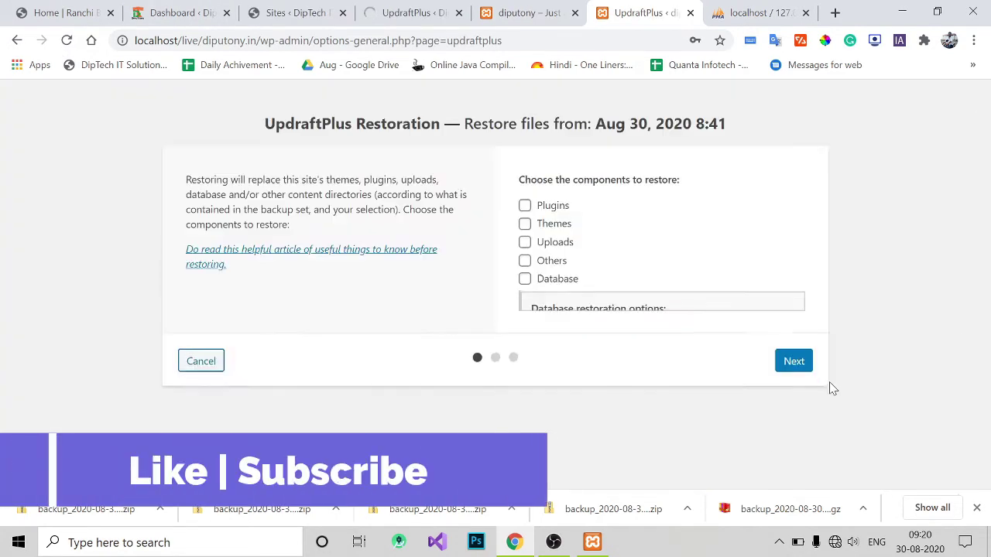
click(554, 206)
click(559, 224)
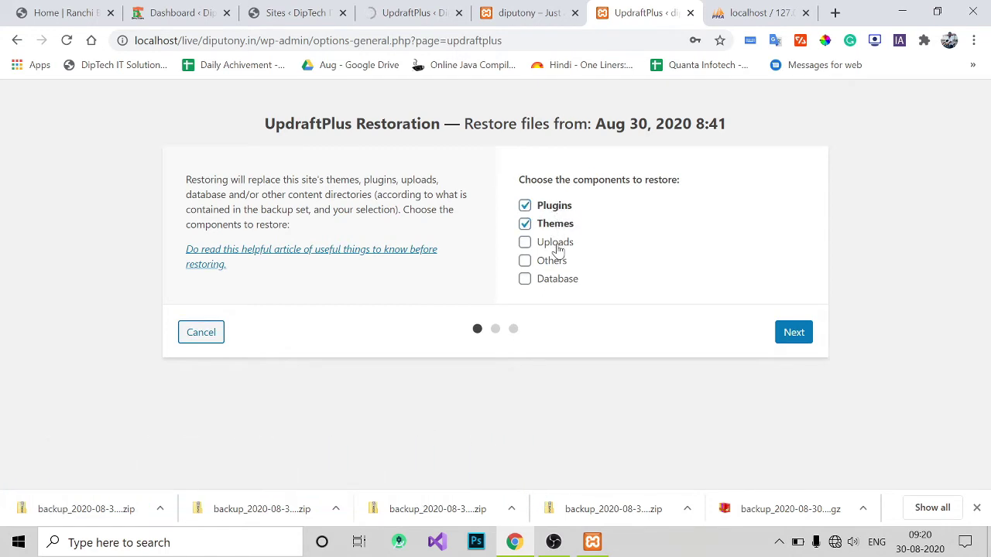
click(557, 261)
click(557, 281)
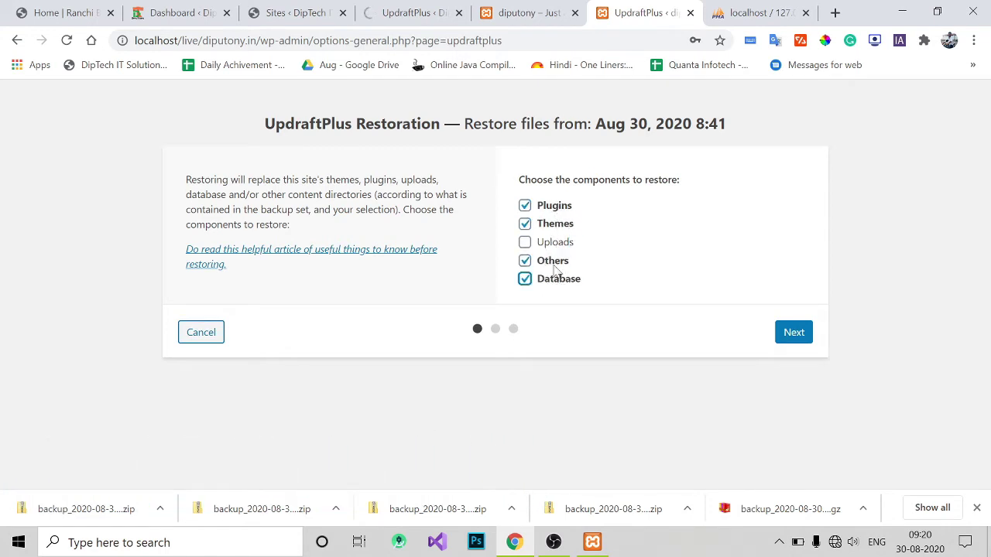
click(545, 244)
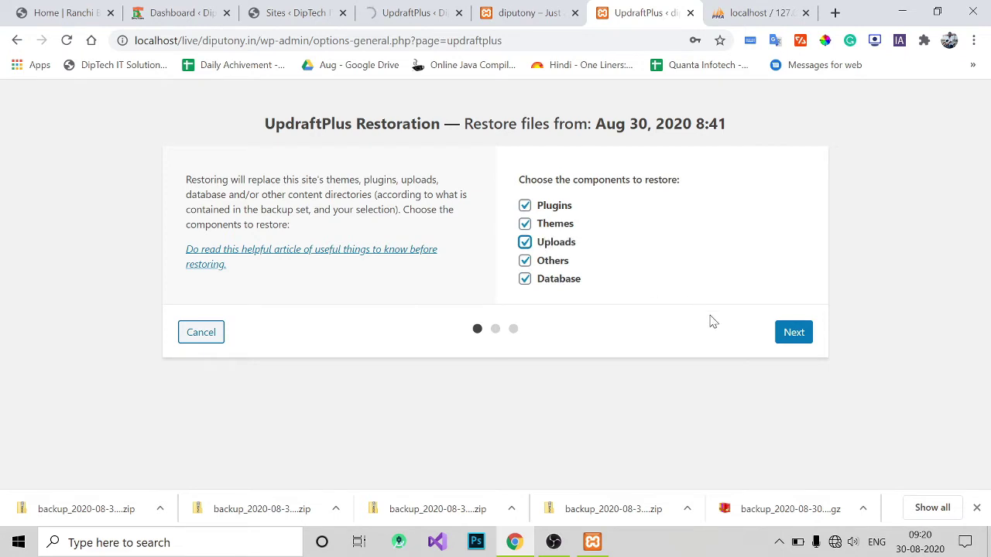
click(782, 335)
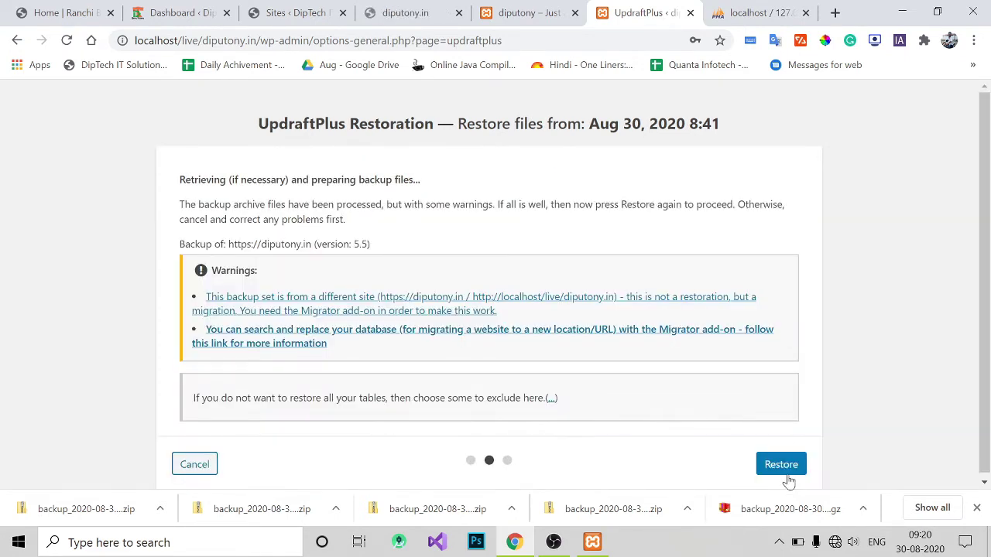
click(785, 467)
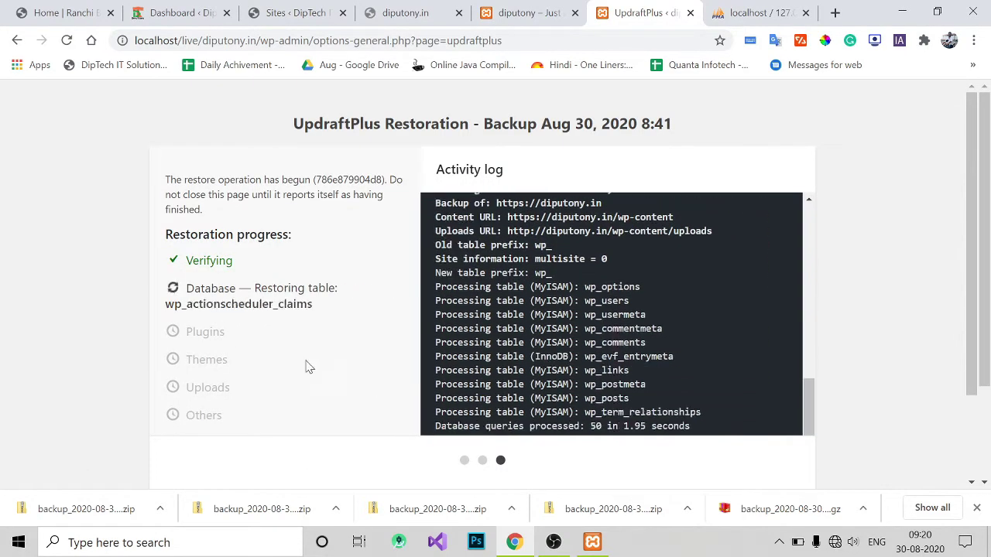
Switch to phpMyAdmin, show the tables of the db_diputony database and open wp_options.
click(727, 9)
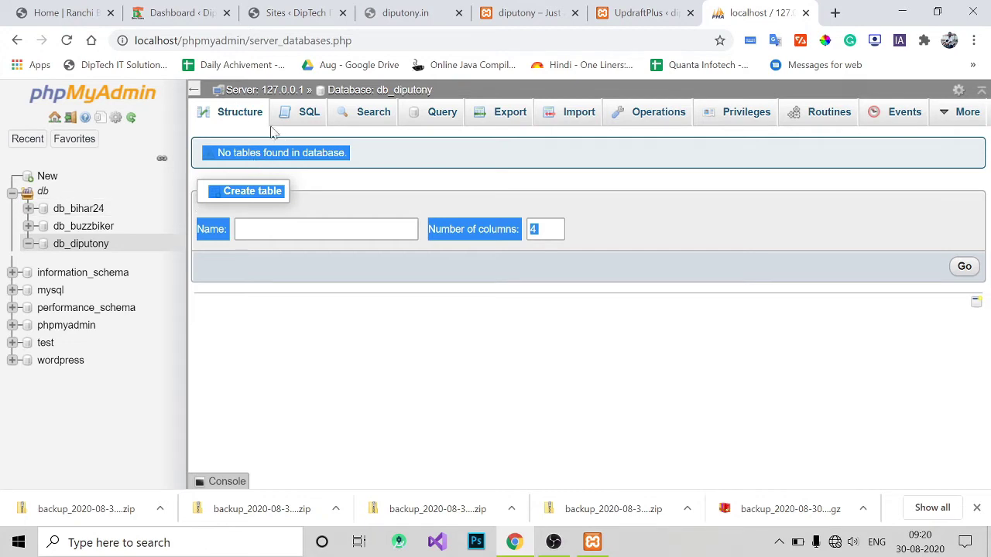
click(226, 126)
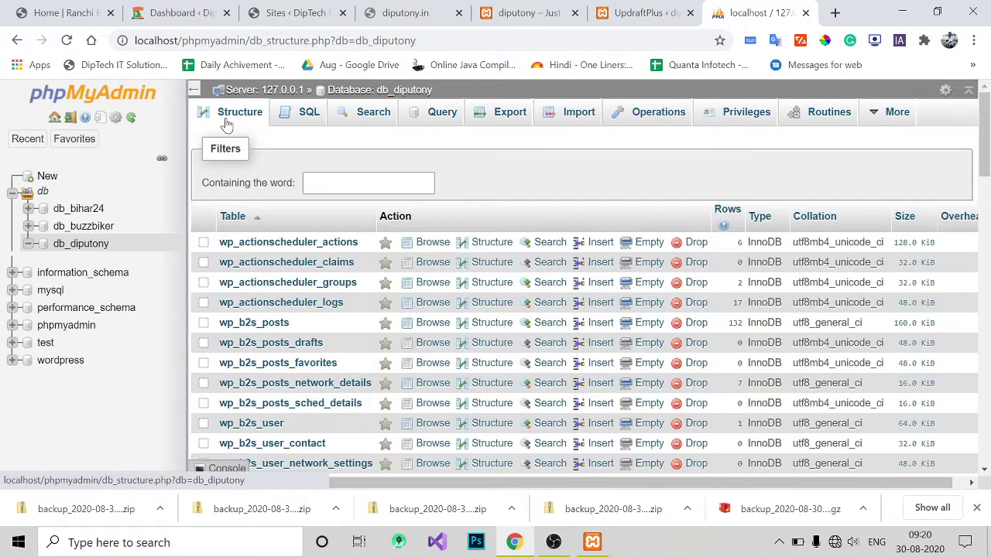
click(89, 248)
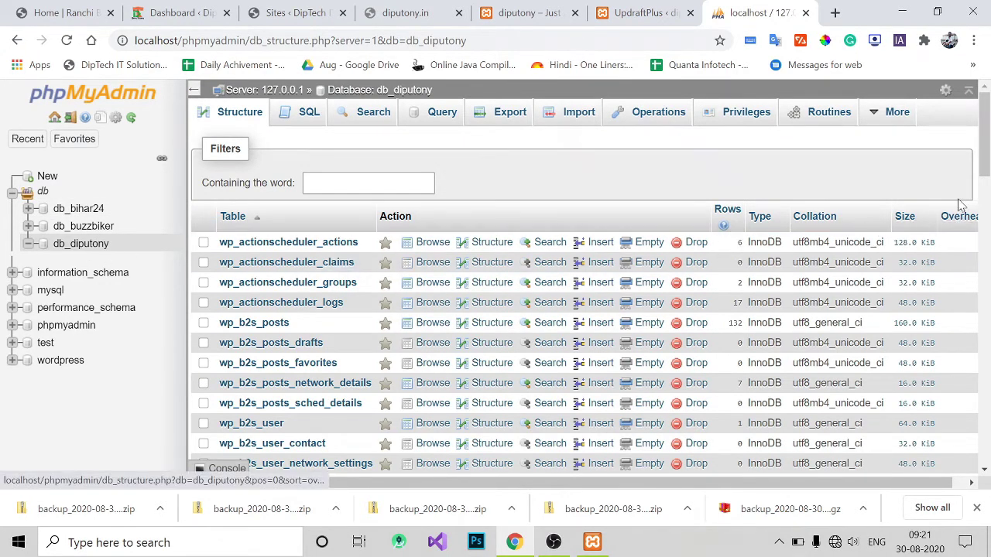
drag(985, 164, 985, 211)
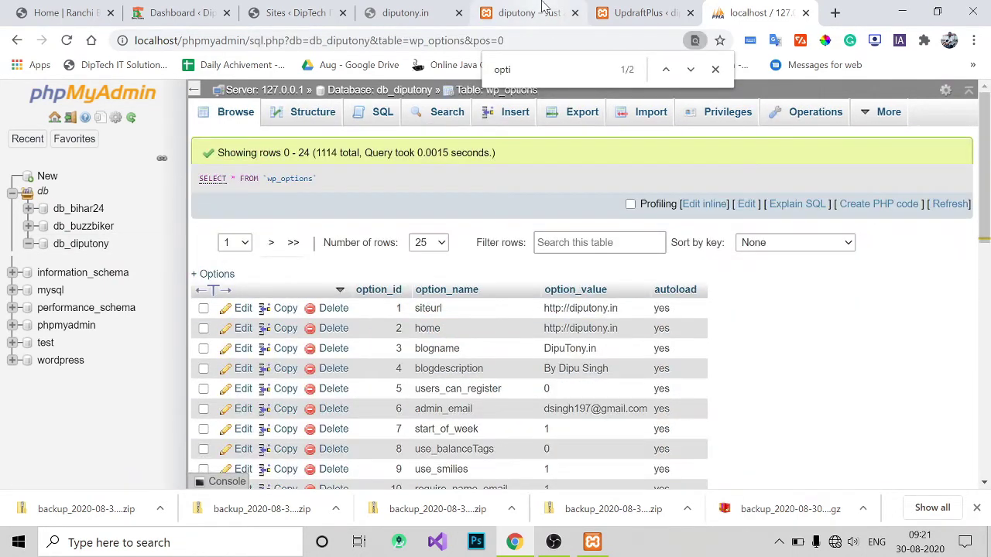
click(541, 9)
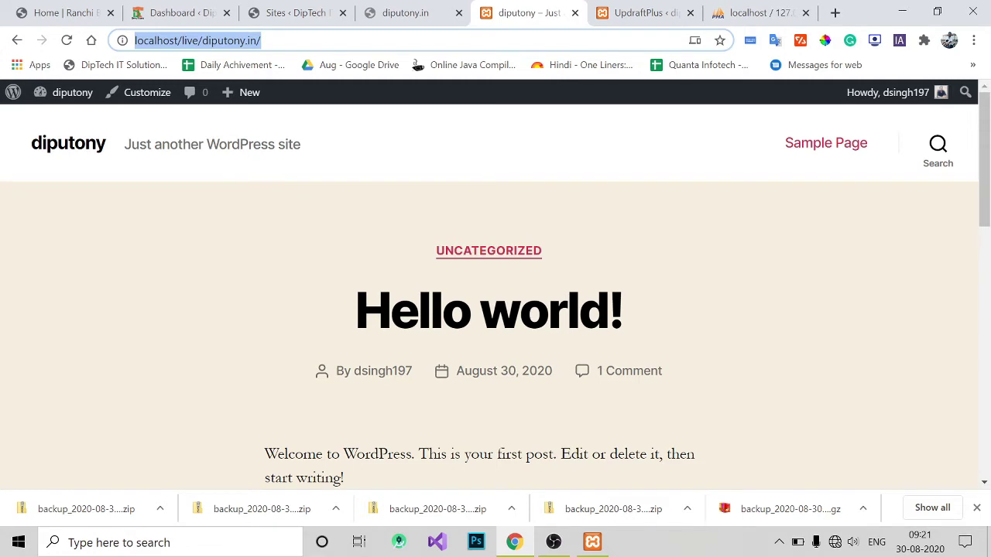
click(758, 12)
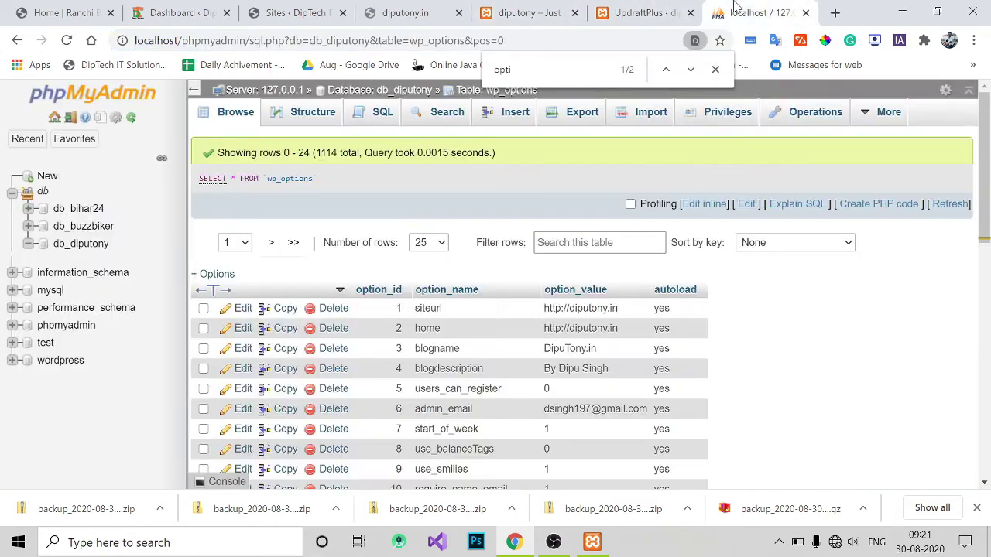
double_click(620, 308)
key(ctrl+a)
text(http://localhost/live/diputony.in/)
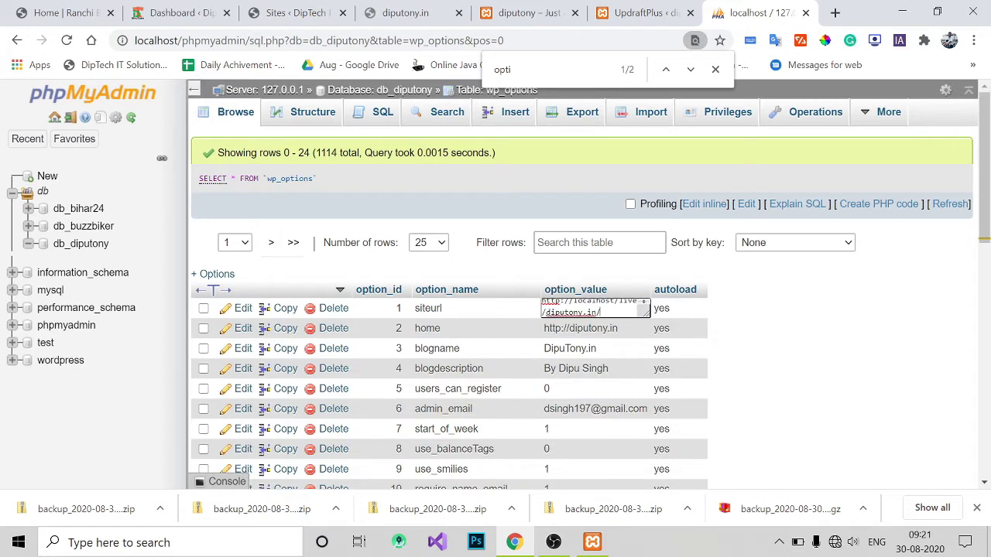
click(626, 331)
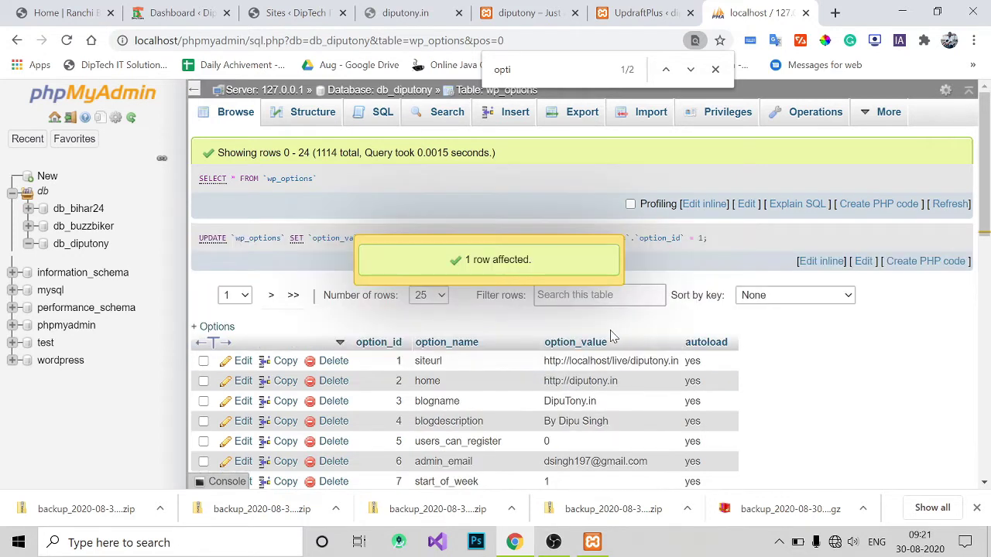
drag(614, 381, 629, 393)
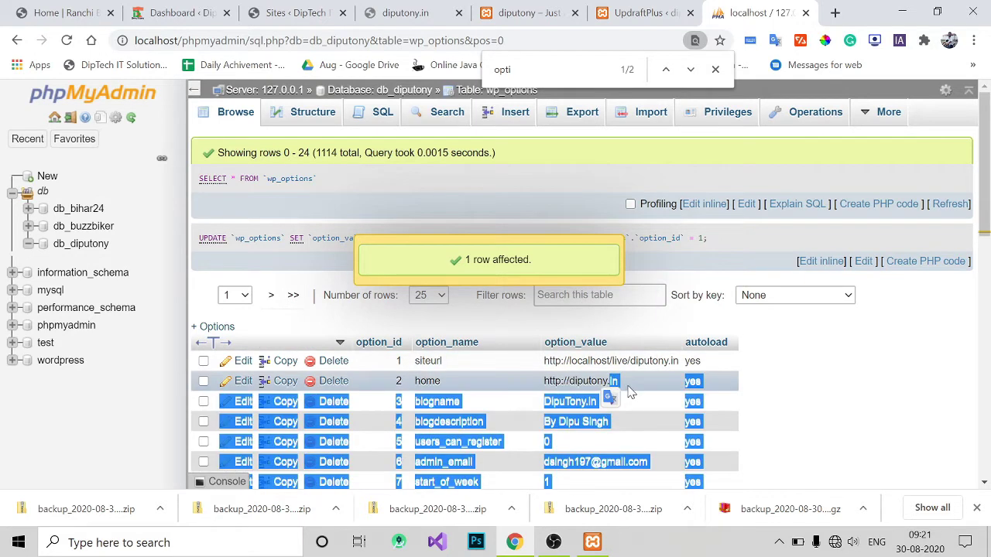
double_click(627, 387)
key(ctrl+a)
text(http://localhost/live/diputony.in/)
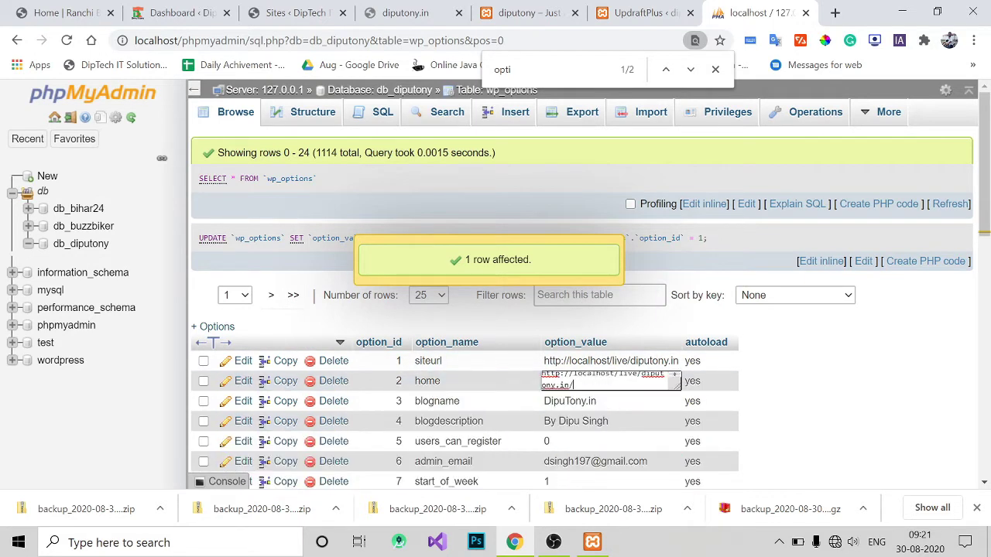
key(BackSpace)
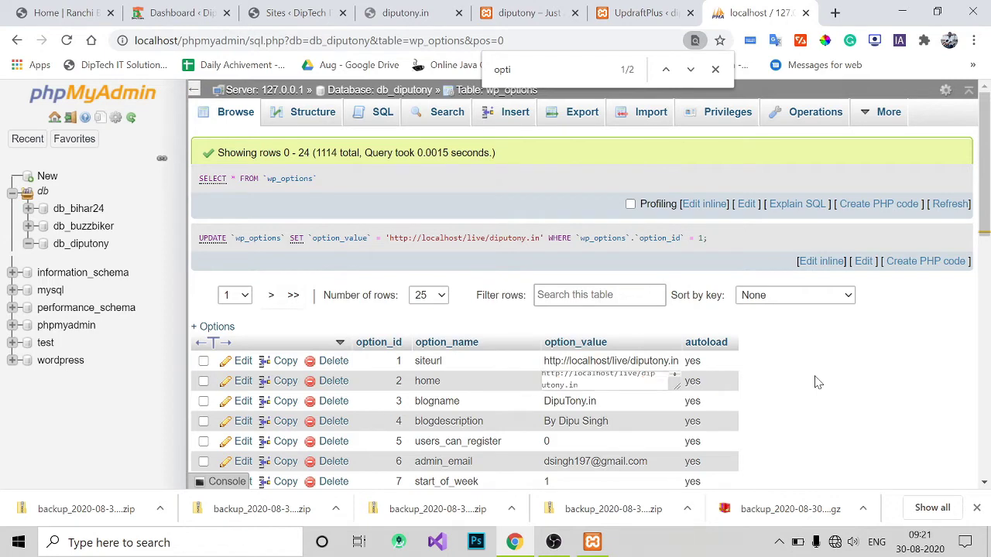
key(Return)
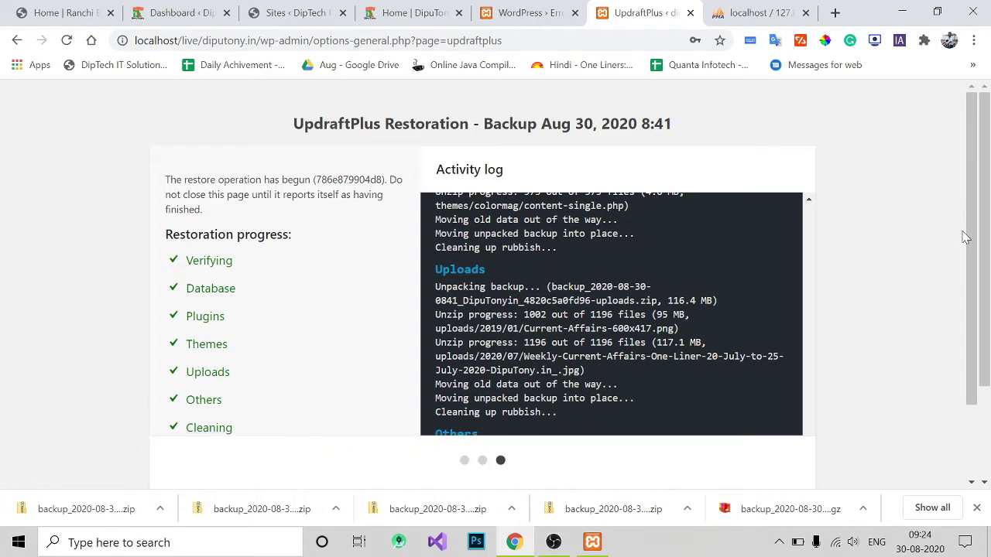
Review the end of the UpdraftPlus restoration log and open localhost/live/diputony.in/ in a new tab to check the restored site.
drag(967, 240, 987, 395)
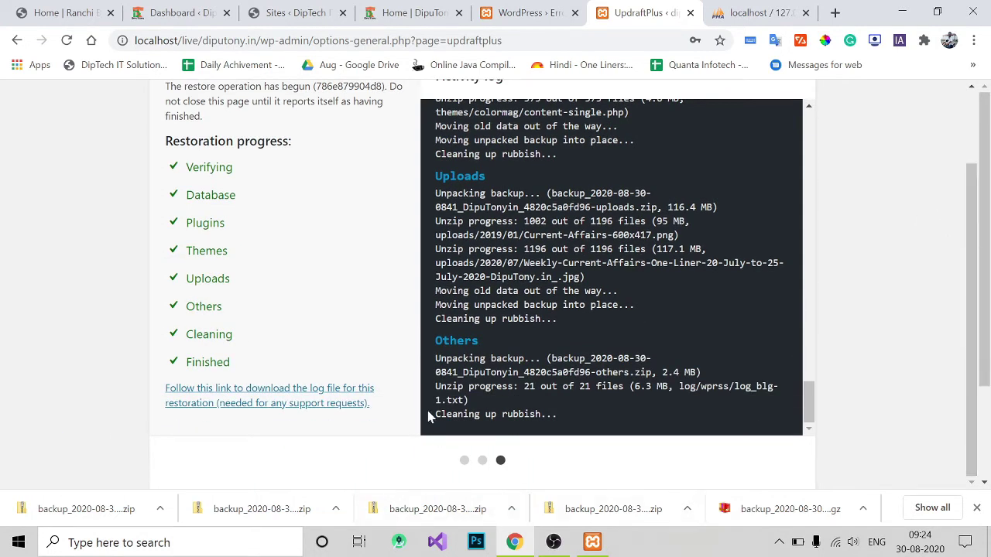
drag(430, 417, 575, 421)
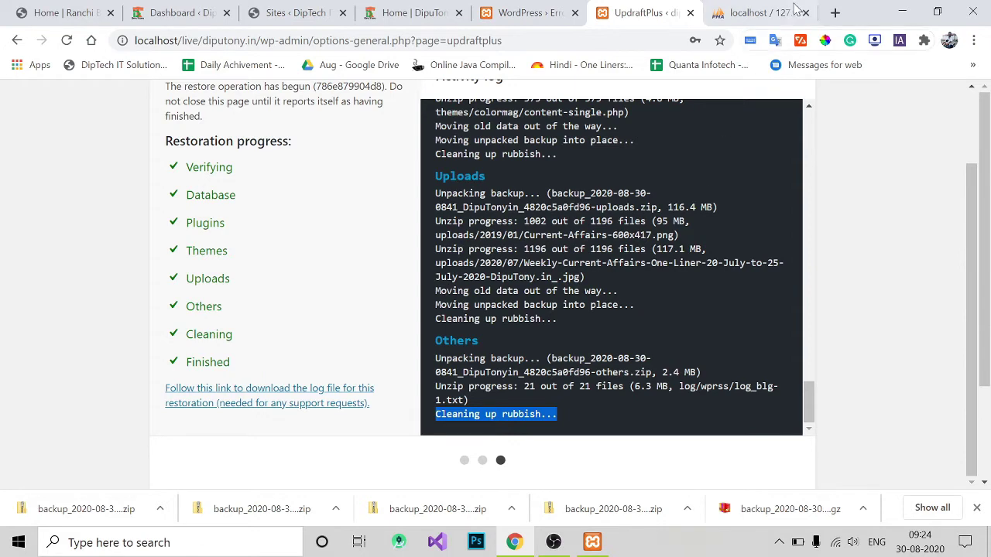
click(835, 13)
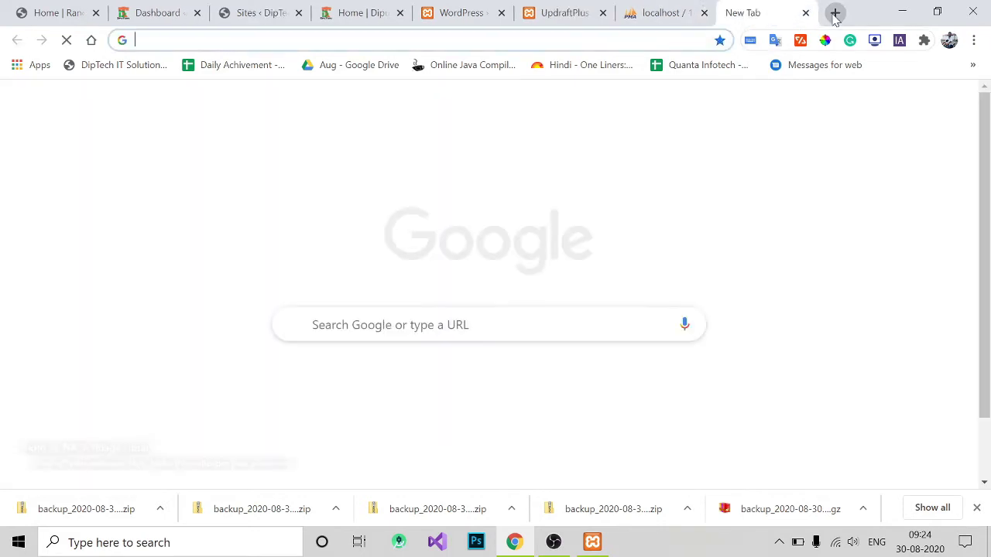
text(localhost/live/diputony.in/)
key(Return)
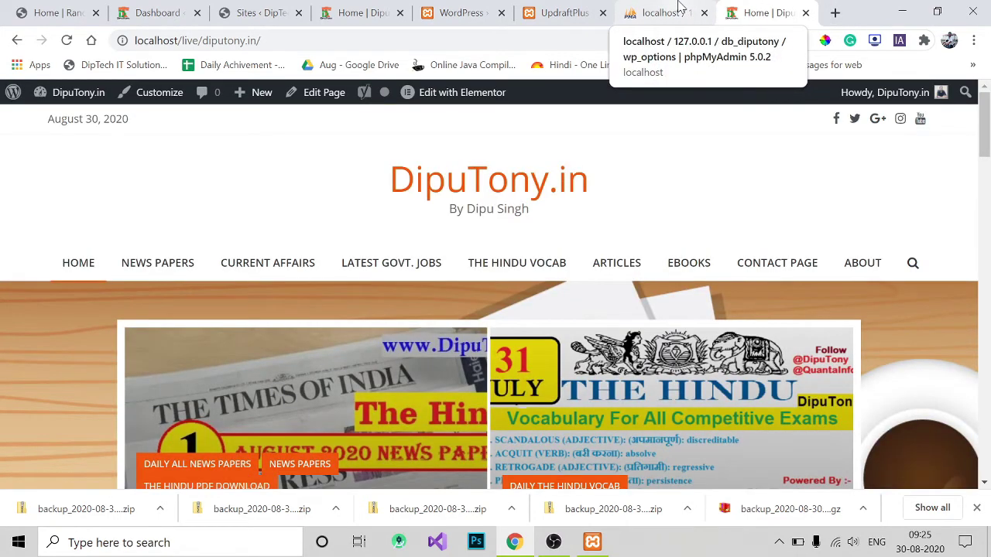
mouse_move(976, 112)
mouse_down()
mouse_move(984, 116)
mouse_move(984, 418)
mouse_move(984, 96)
mouse_up()
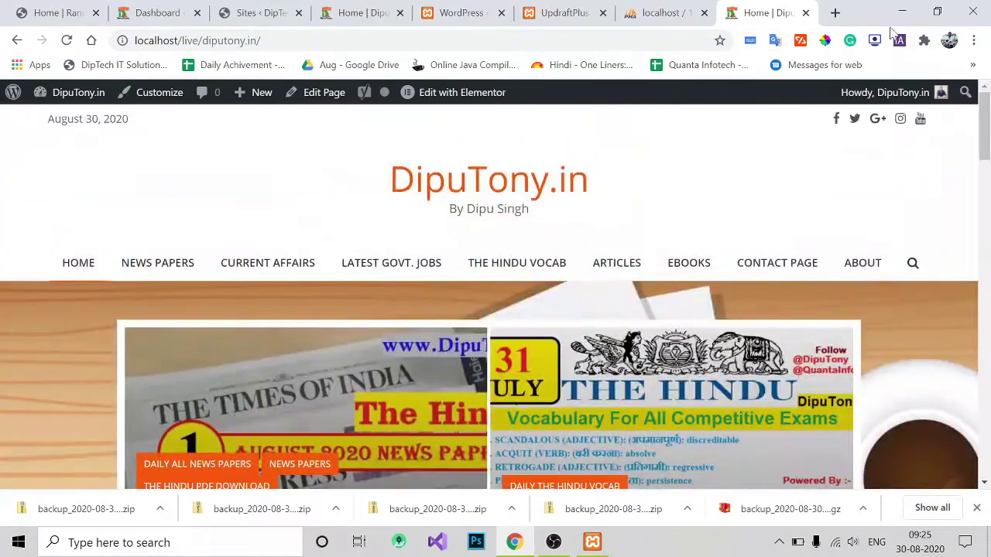
Open the live diputony.in site in a separate tab to compare it with the localhost copy.
click(836, 12)
text(dip)
key(Return)
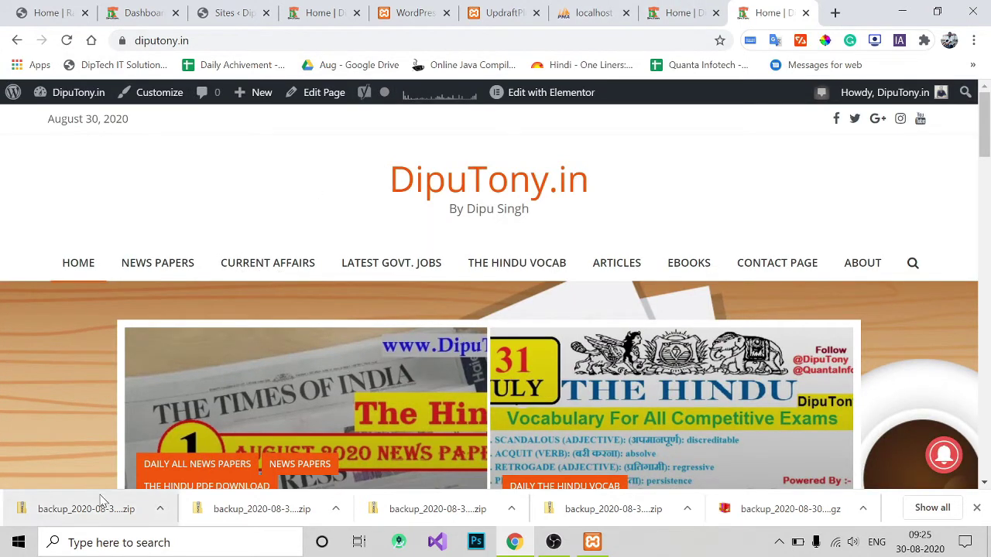
click(692, 7)
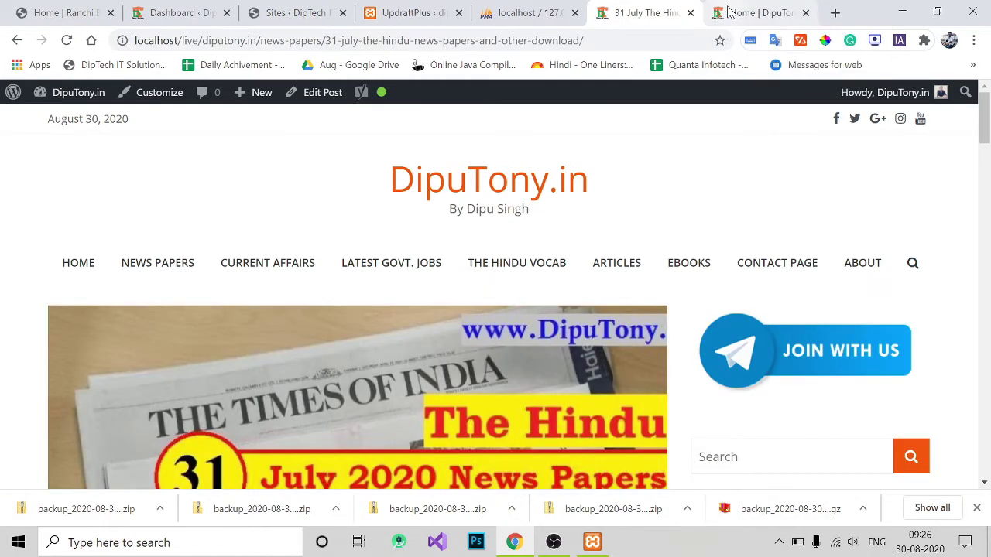
Open hostinger.in in a new incognito window and go to its login page.
key(ctrl+shift+n)
text(ho)
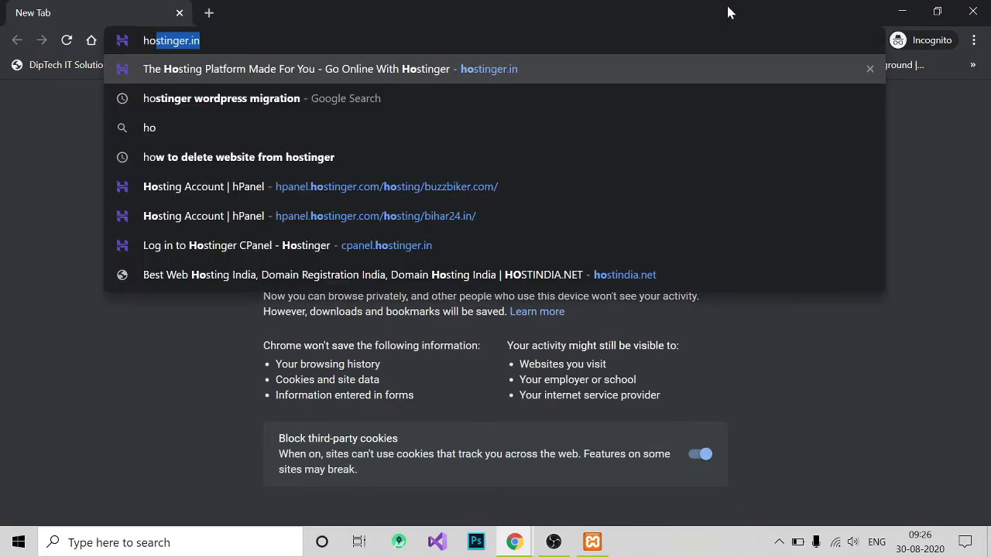
key(Return)
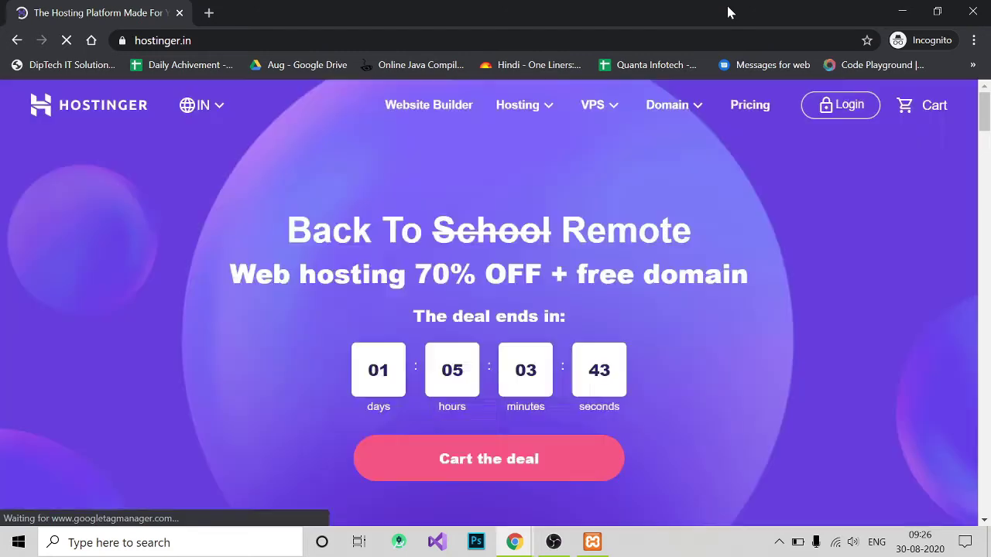
click(851, 114)
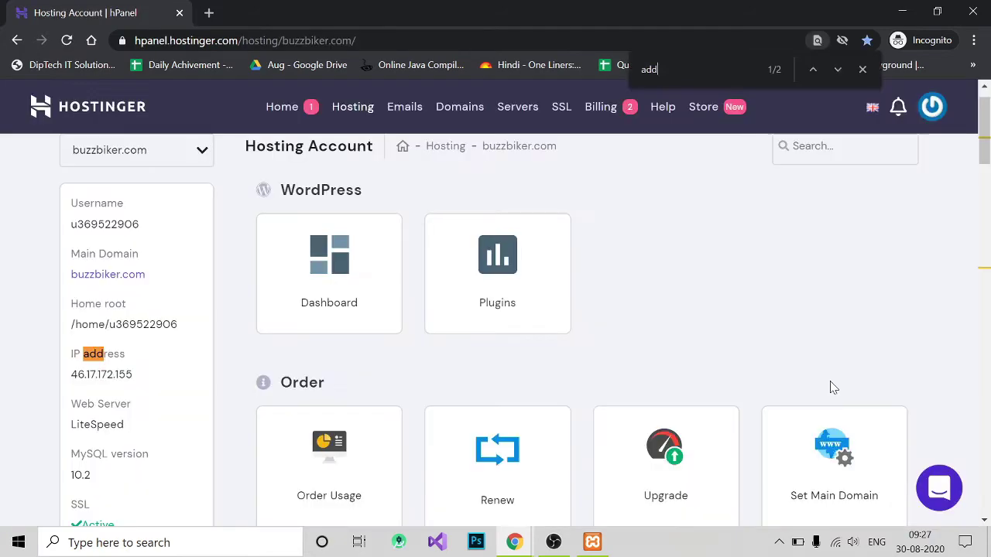
Try to add diputony.in as a new website on the buzzbiker.com hosting account, entering a password for it.
key(Return)
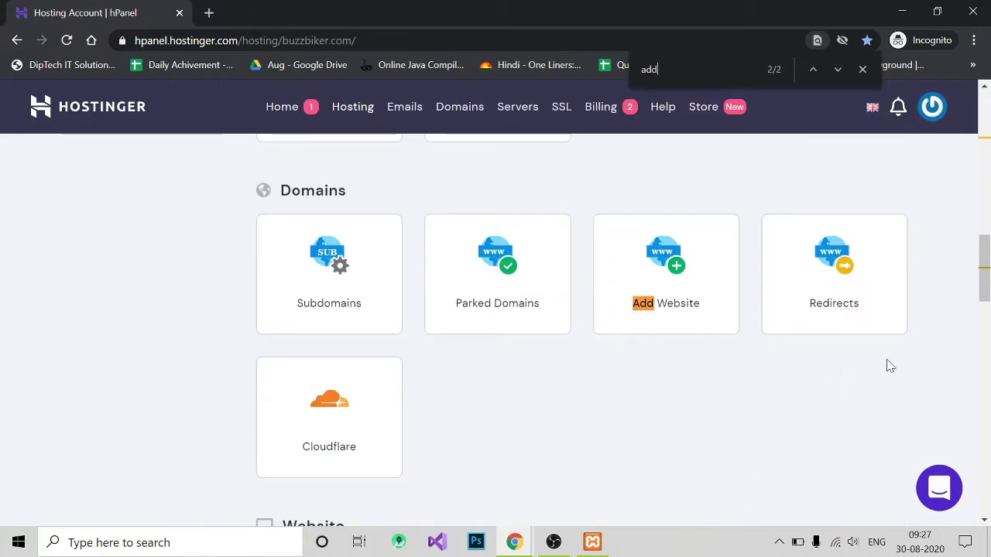
click(673, 288)
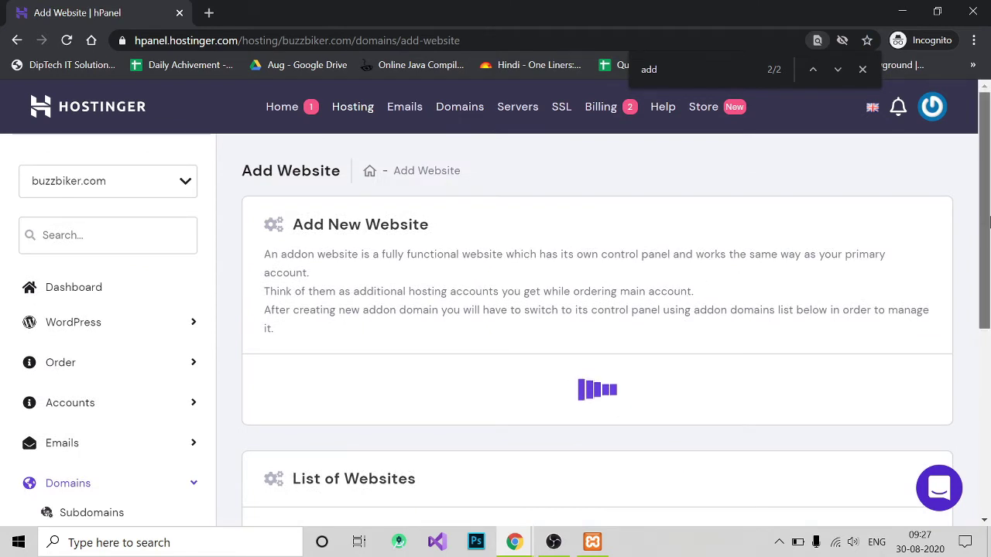
click(542, 373)
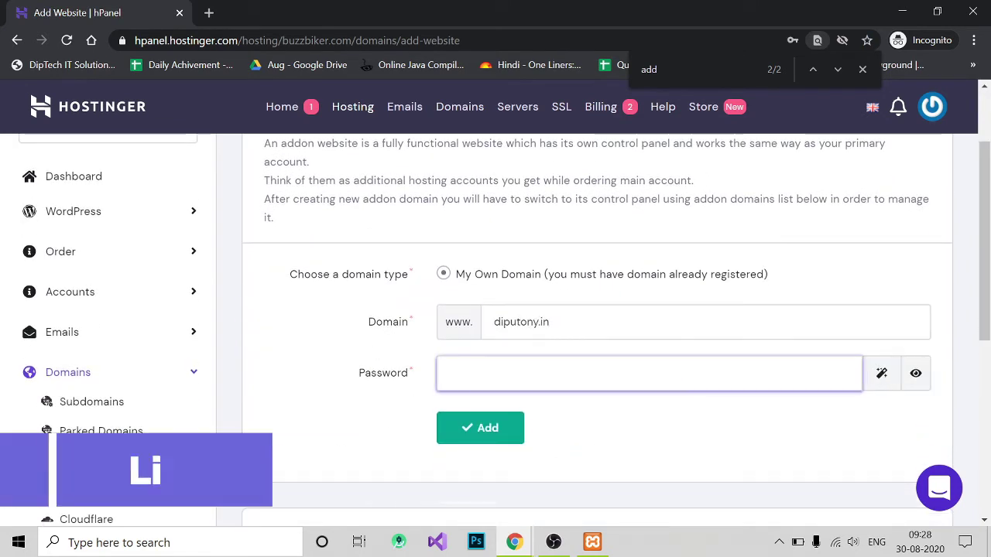
text(•••••••••)
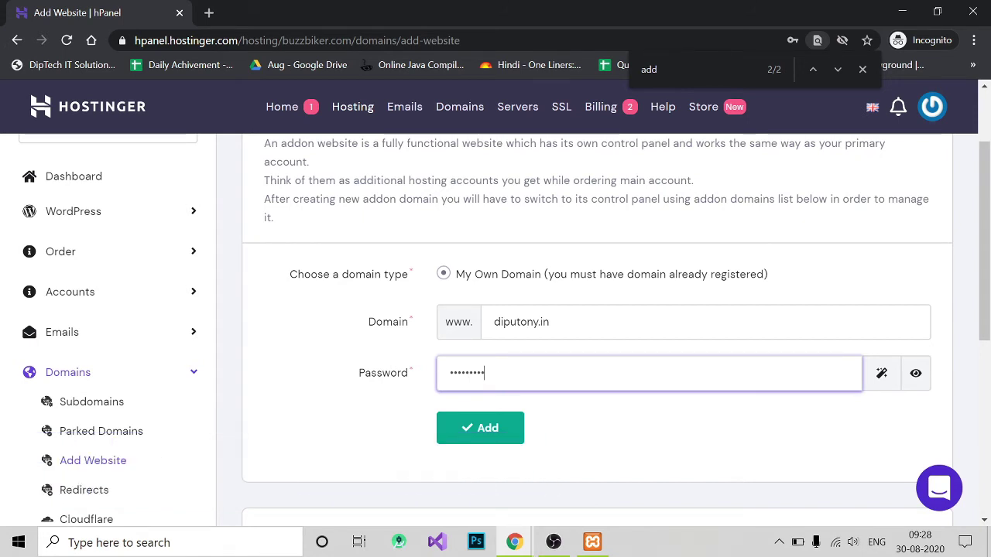
click(494, 434)
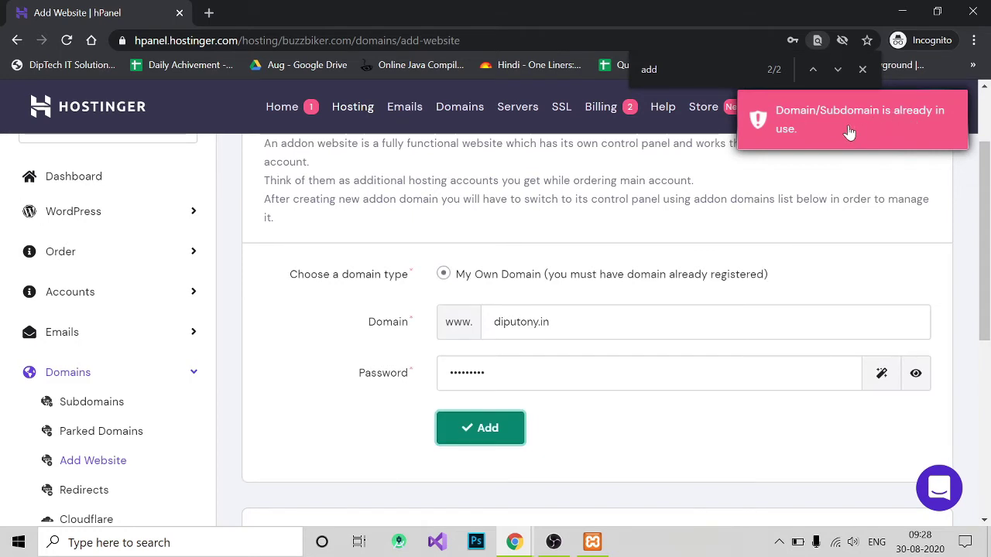
Return to the normal browser window, close the live site's tab, and open the login page of hostinger.in in a new tab.
click(903, 13)
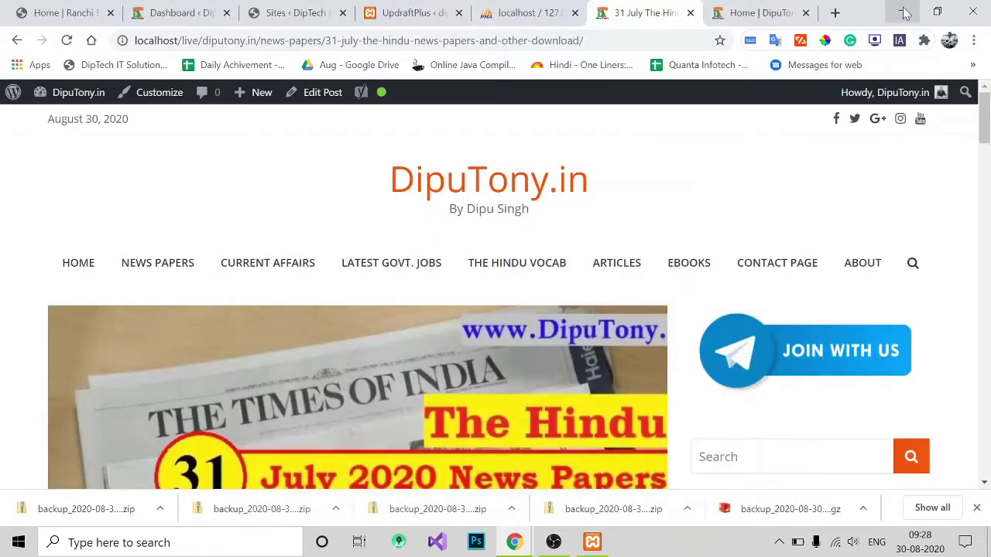
click(835, 16)
text(hostinger.in)
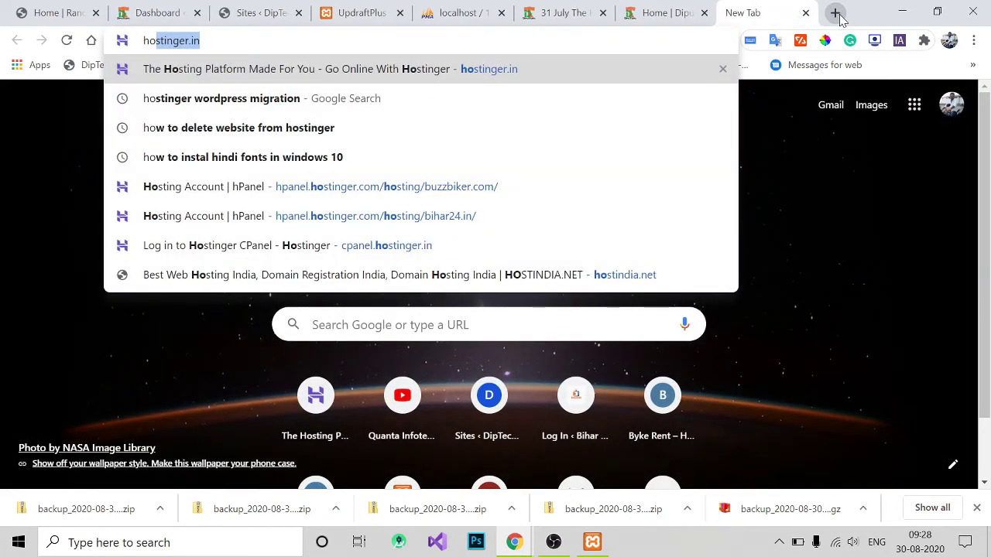
key(Return)
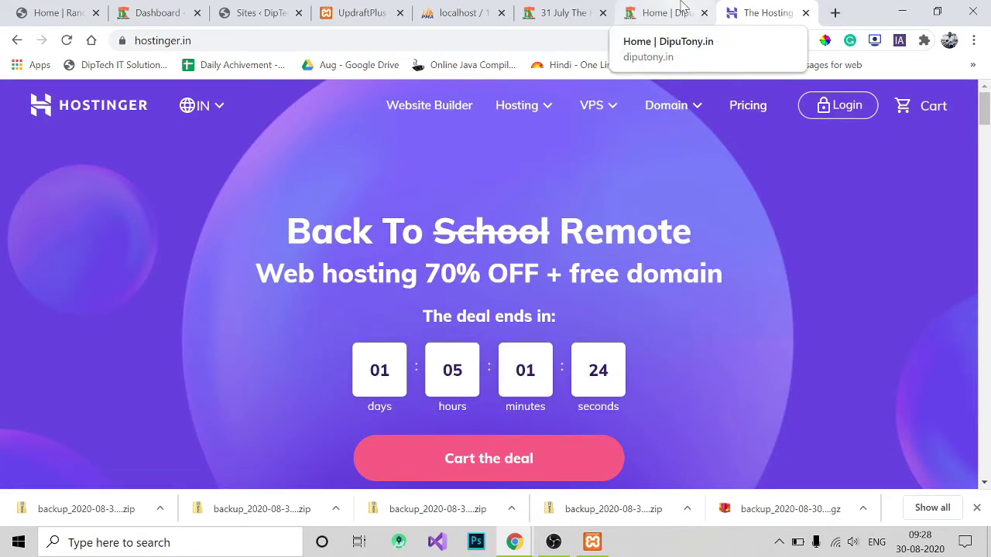
click(584, 14)
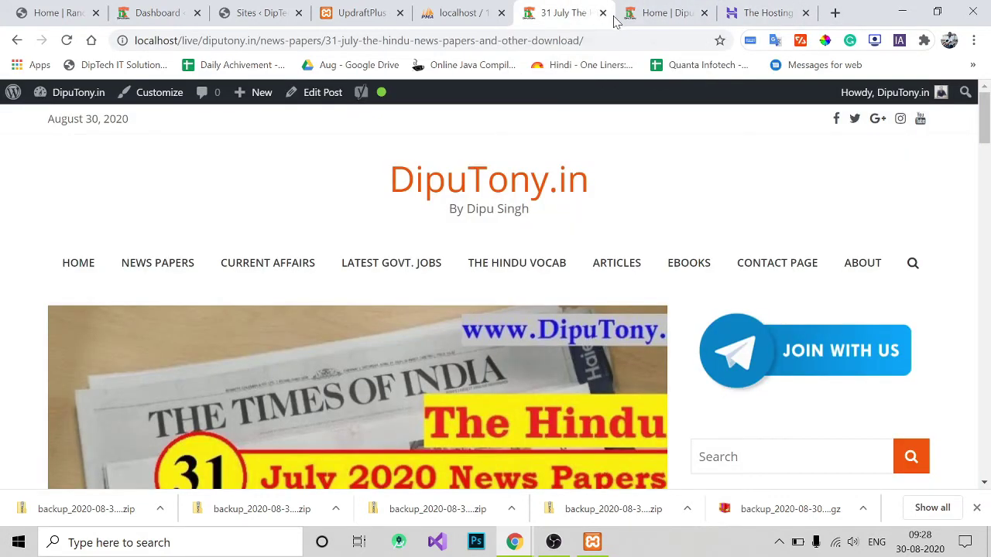
click(704, 13)
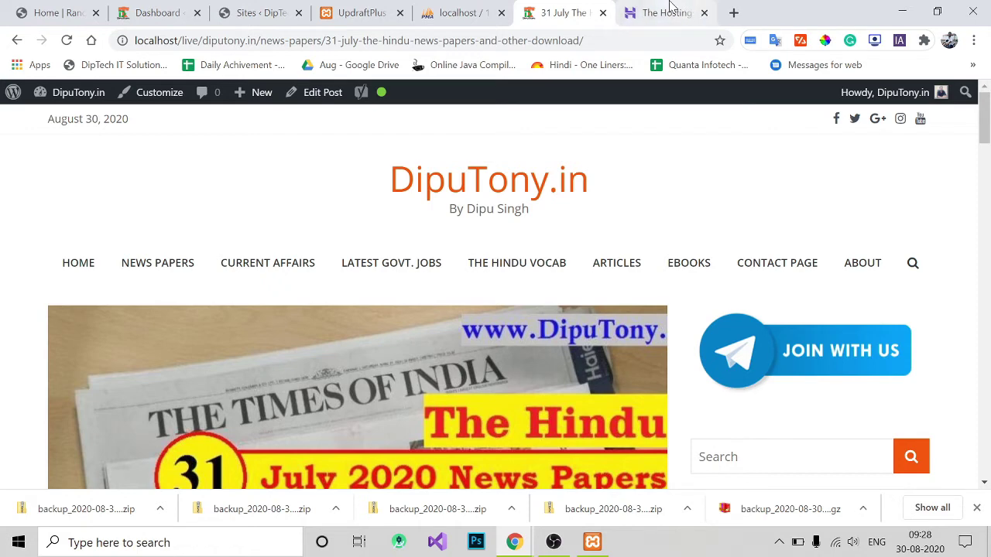
click(667, 11)
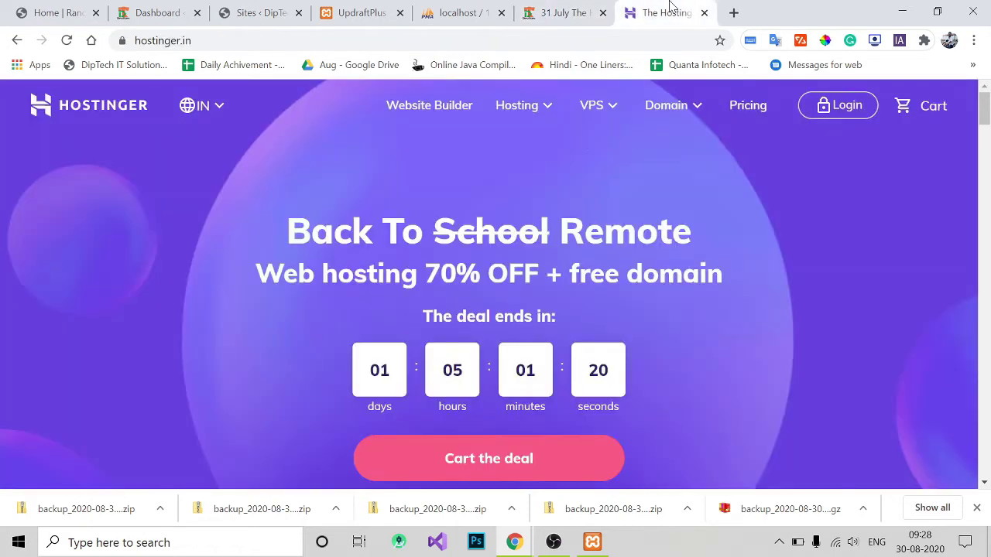
click(808, 117)
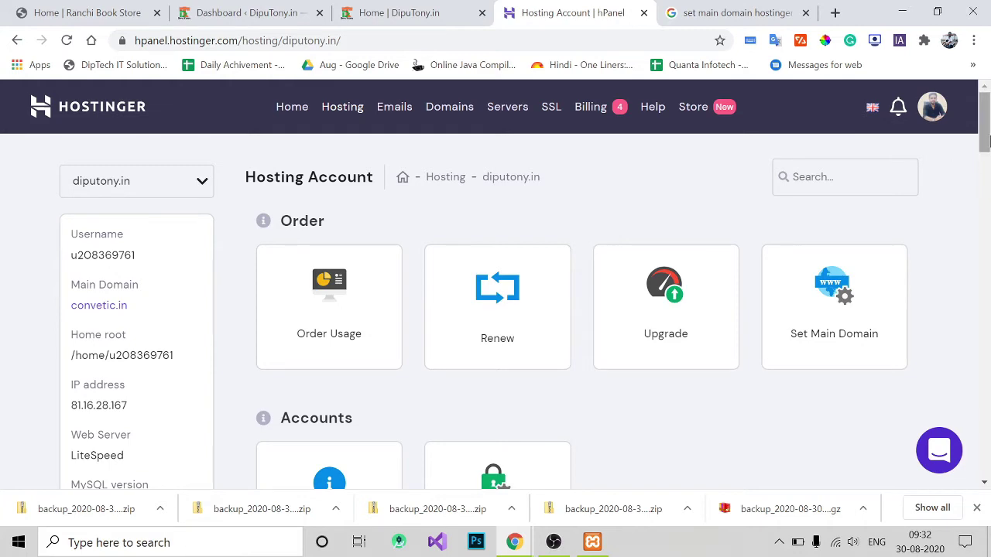
Open the Deactivate Account page for diputony.in, and reload the localhost site to check that it works.
drag(985, 150, 985, 464)
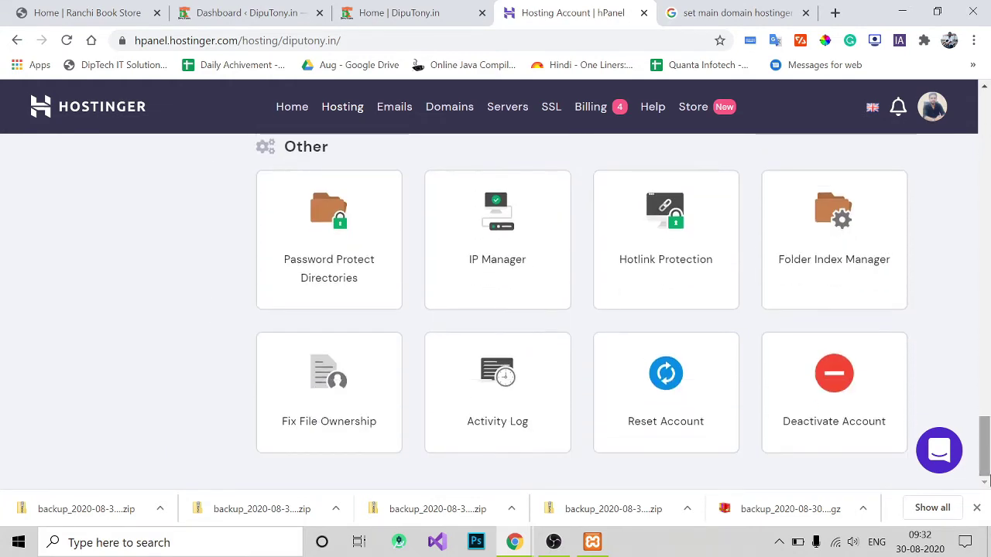
click(846, 438)
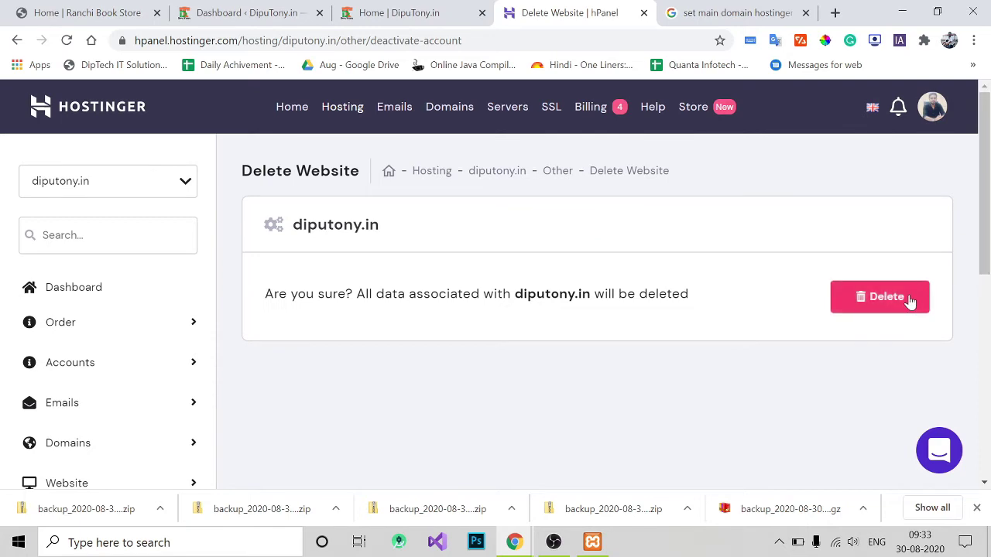
click(433, 20)
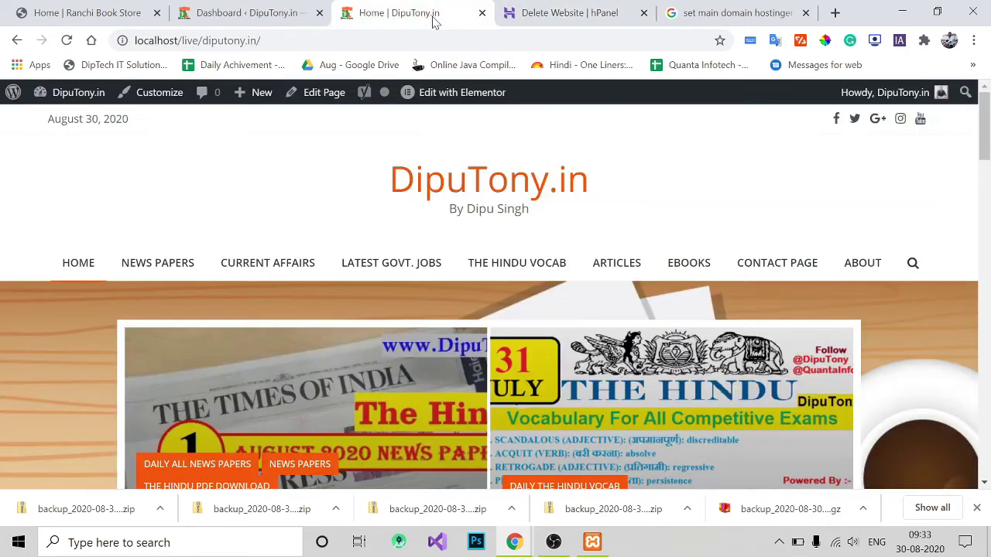
click(67, 43)
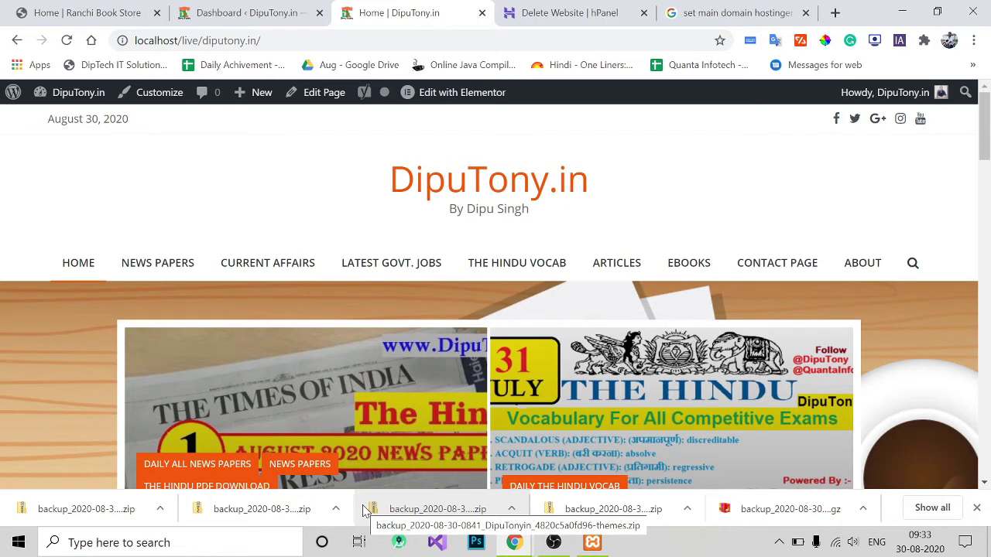
Delete the diputony.in website from the old hosting account, acknowledging the data loss, and reload the live site to check it.
click(565, 12)
click(898, 293)
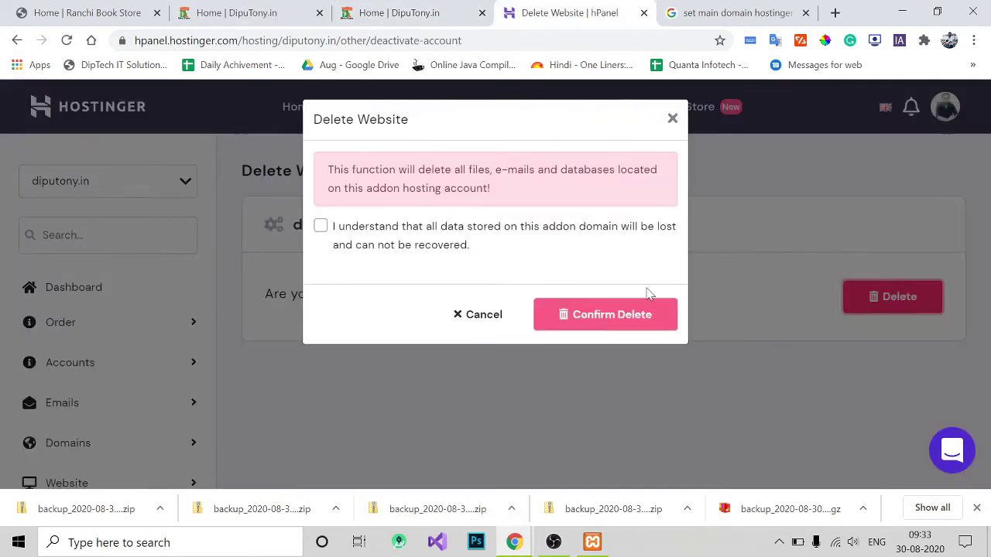
click(321, 230)
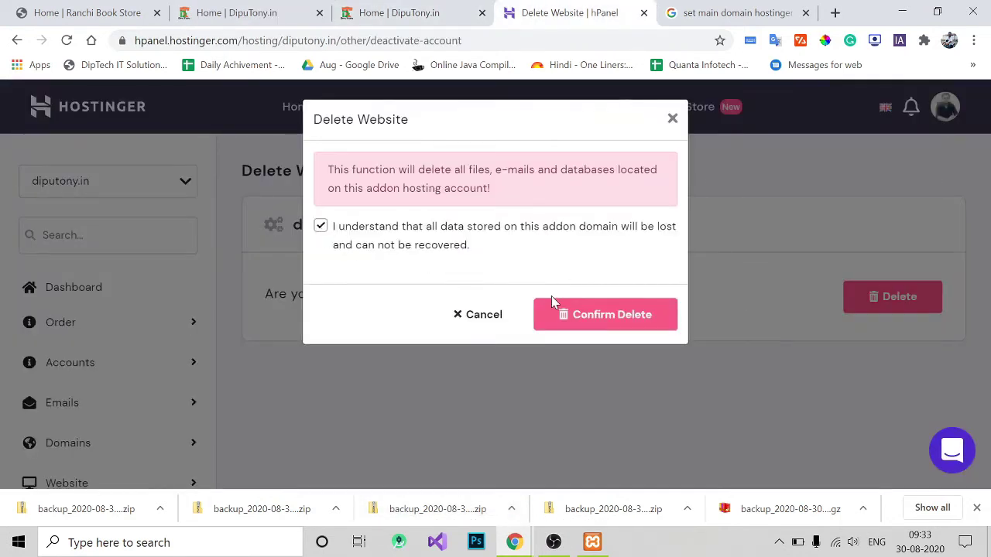
click(569, 315)
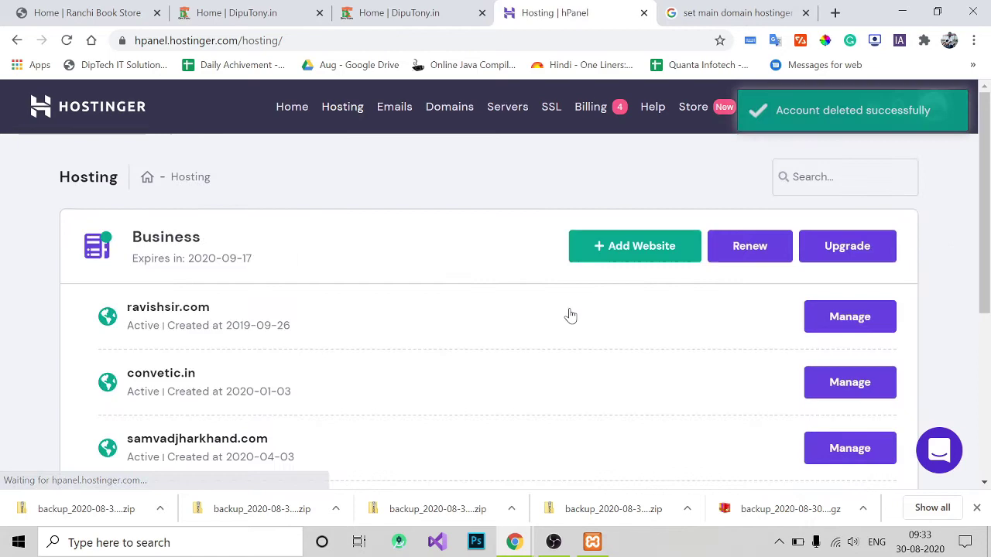
click(237, 12)
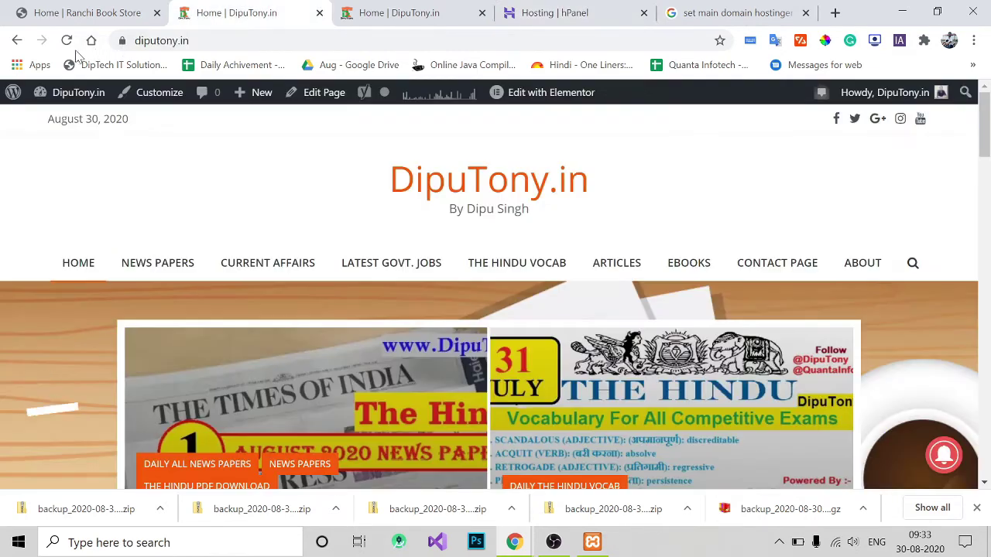
click(66, 40)
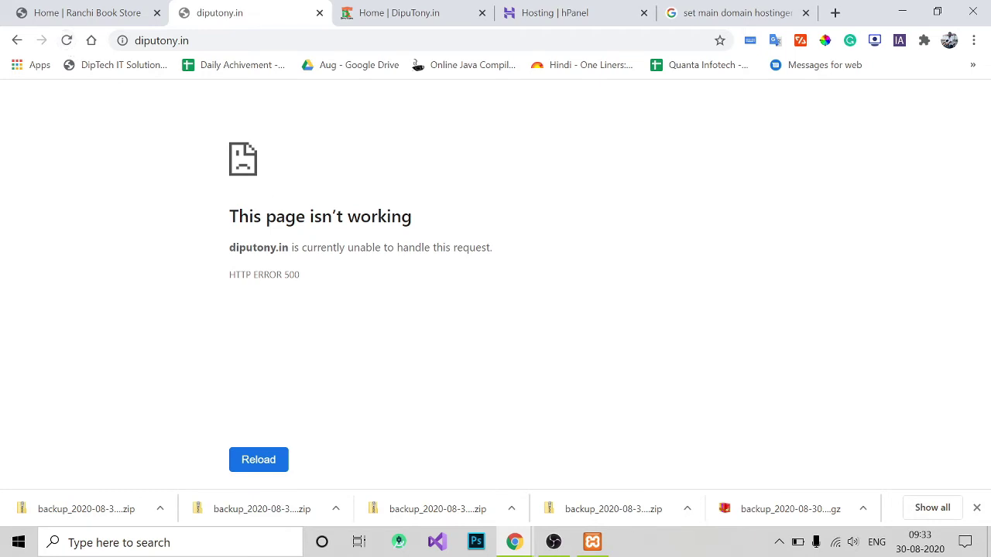
Reload the localhost site to check it, and add diputony.in as a new website in the incognito window's buzzbiker.com hosting account.
click(399, 12)
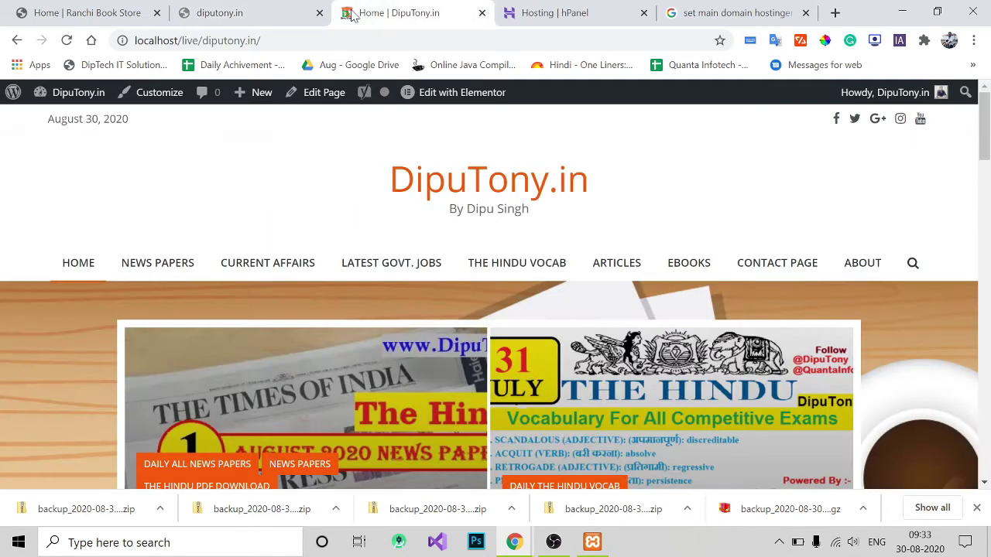
click(67, 41)
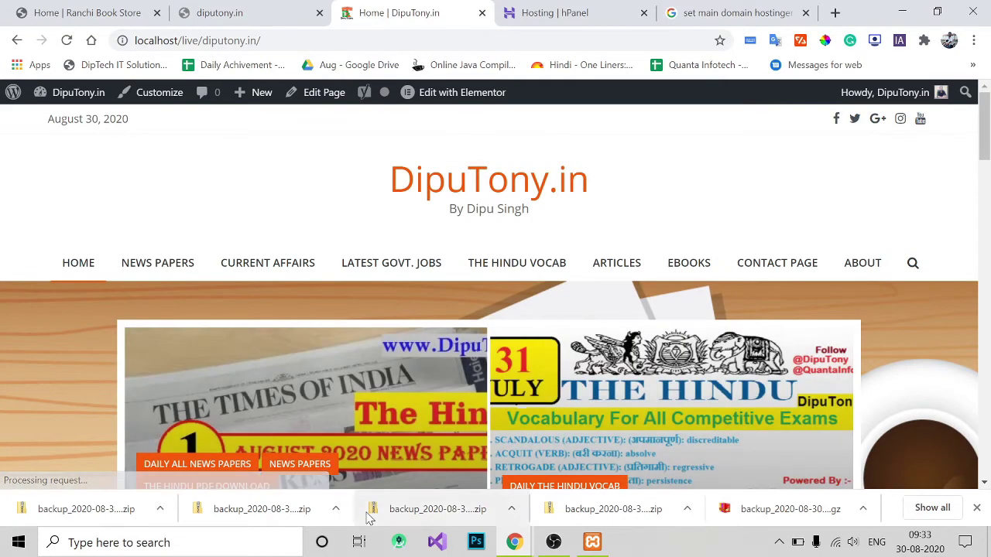
mouse_move(529, 546)
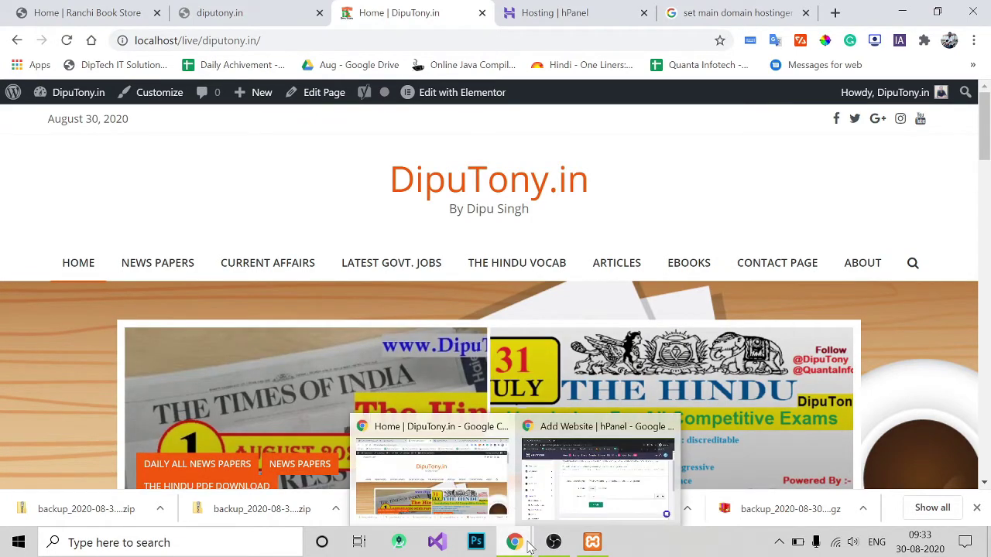
click(584, 484)
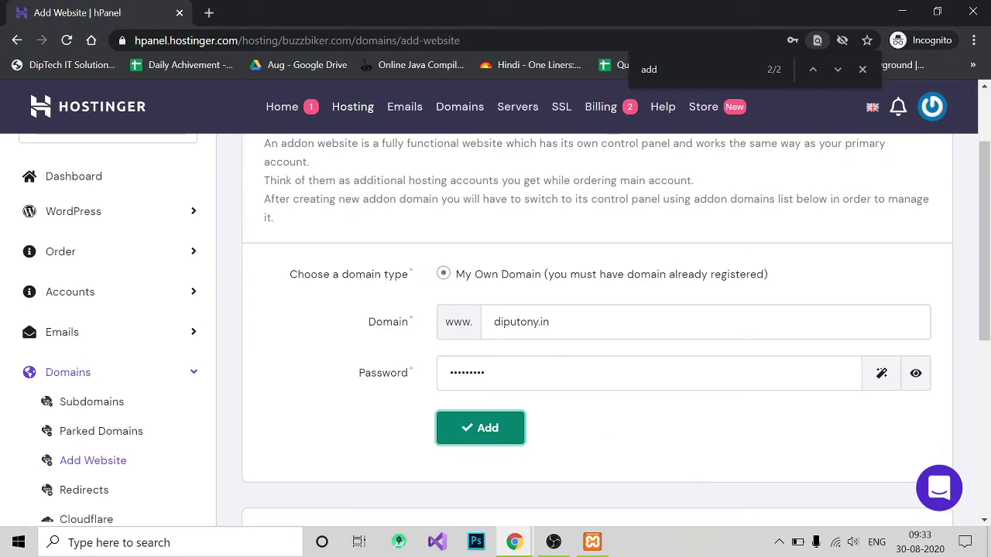
click(493, 435)
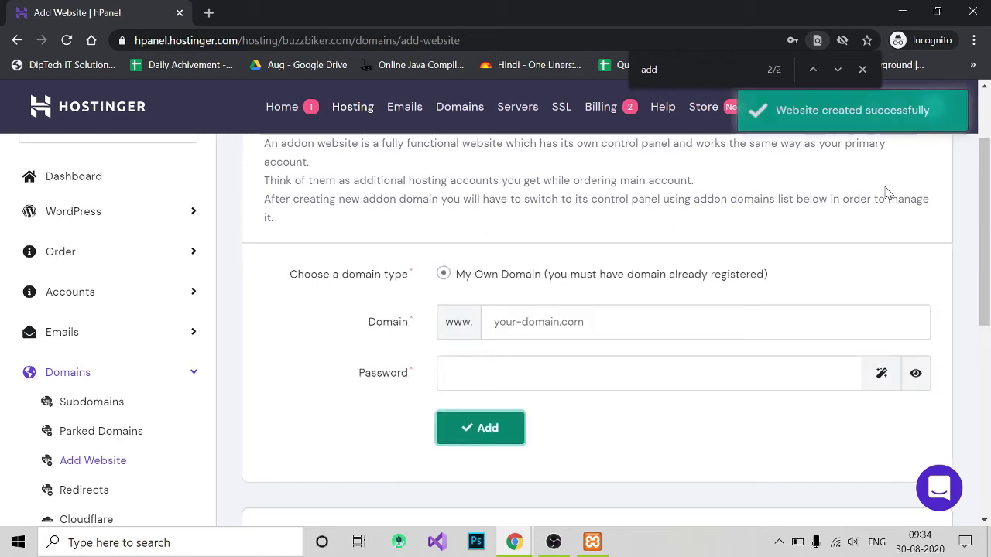
click(871, 126)
Switch the hosting control panel to the diputony.in website and open its Auto Installer.
scroll(974, 110, up, 2)
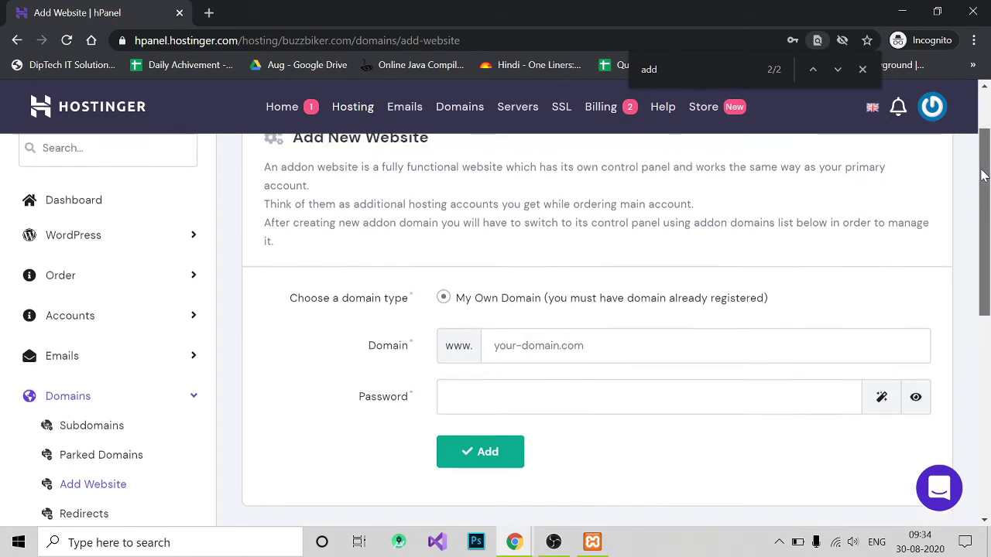
click(32, 181)
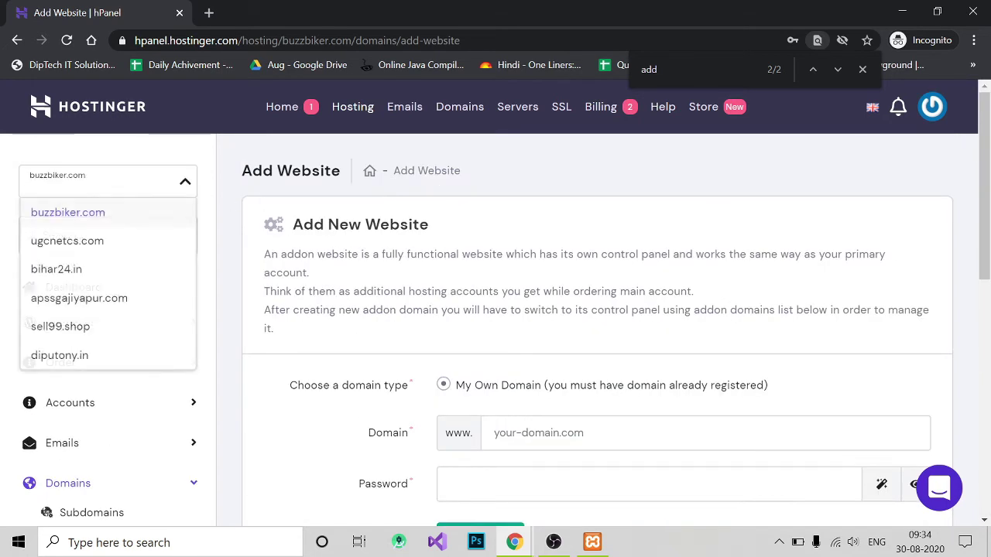
click(90, 362)
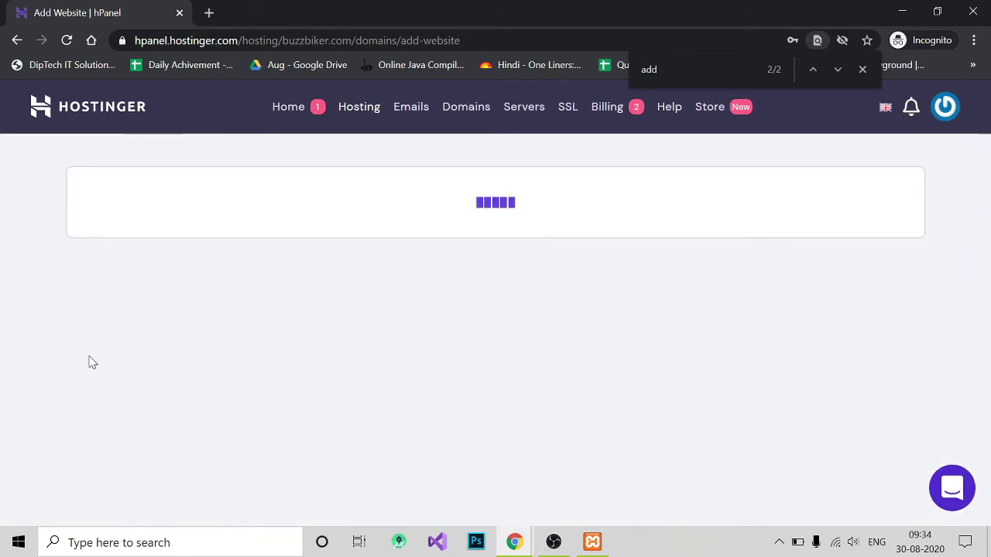
click(314, 456)
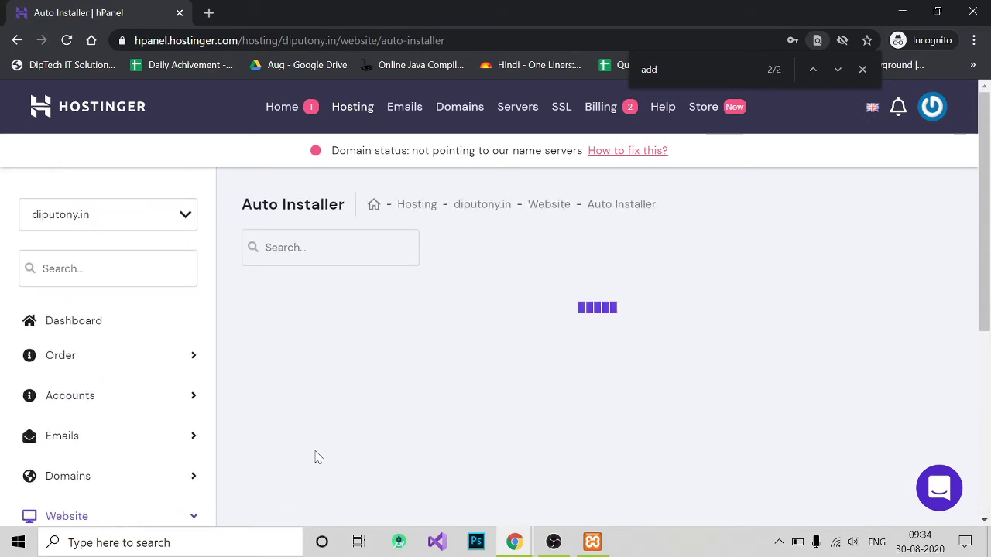
Install WordPress 5.5 in English on diputony.in with a newly created database.
scroll(491, 341, down, 5)
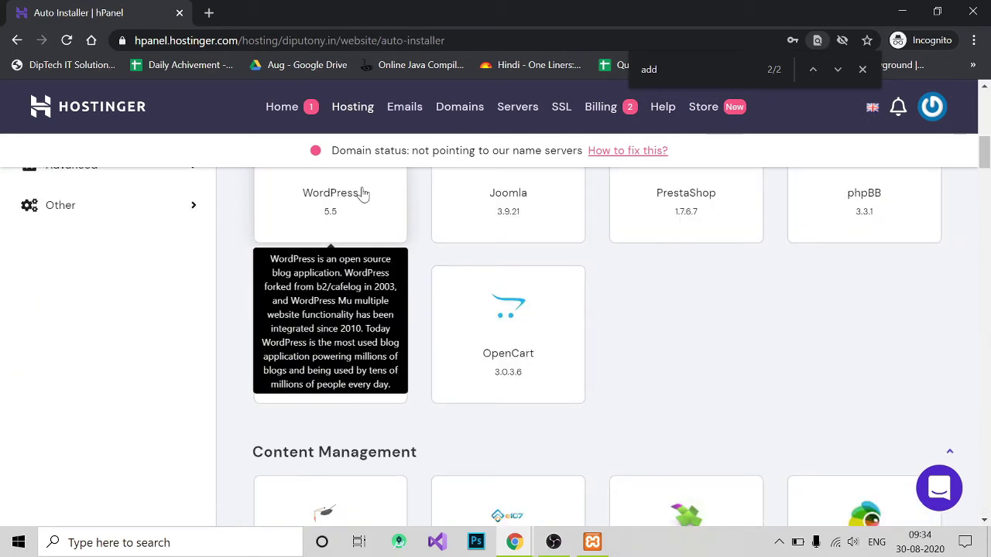
click(364, 194)
scroll(365, 194, down, 5)
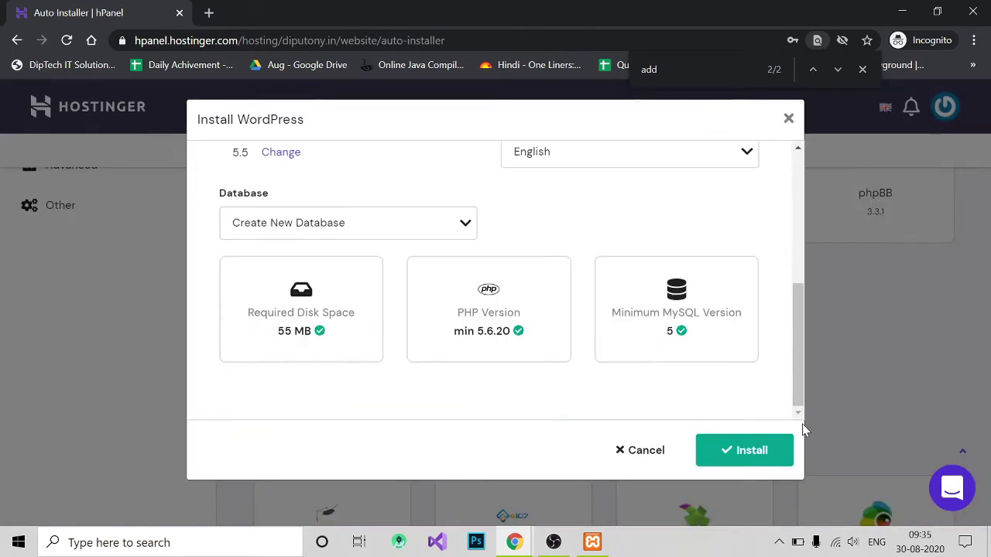
click(760, 449)
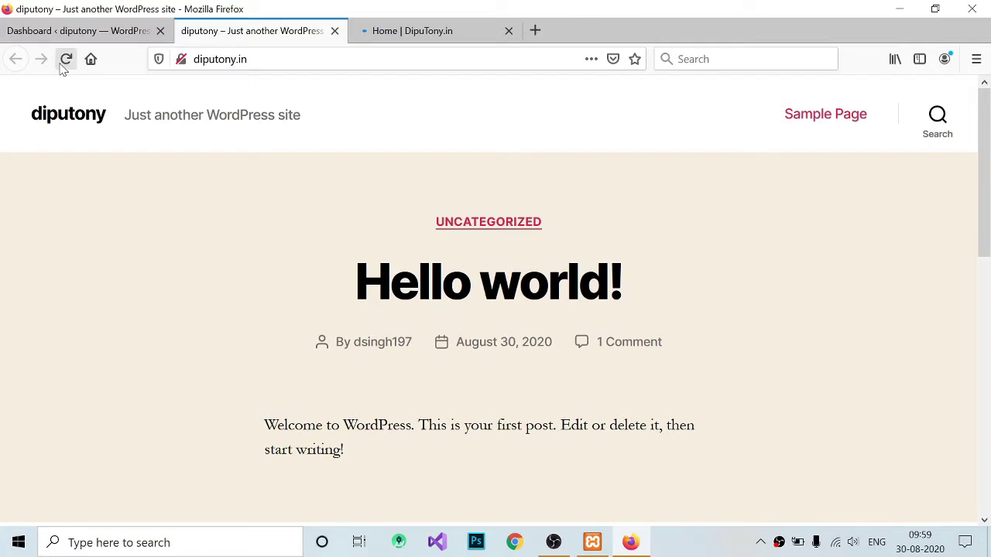
Reload the live diputony.in site in Firefox and compare its home page with the localhost copy.
click(62, 66)
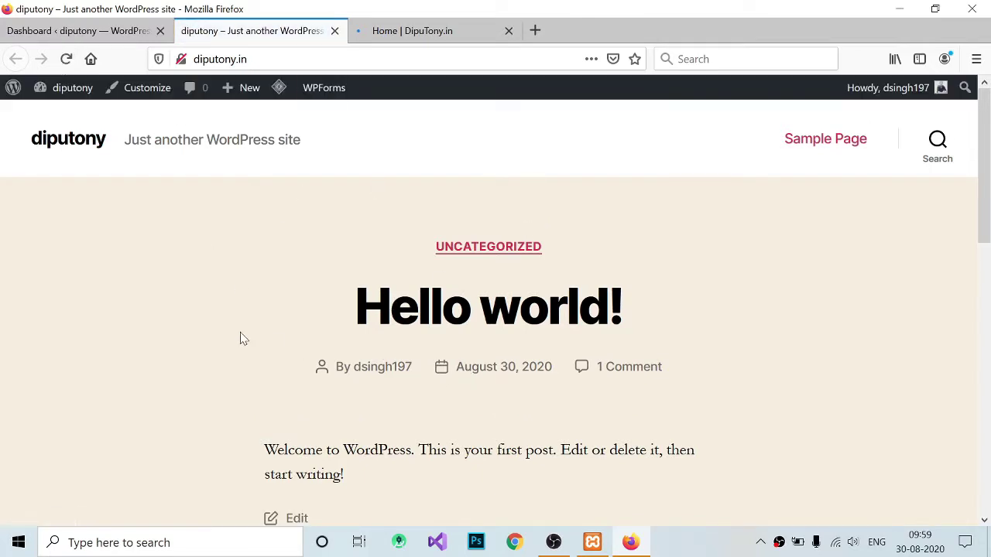
click(415, 32)
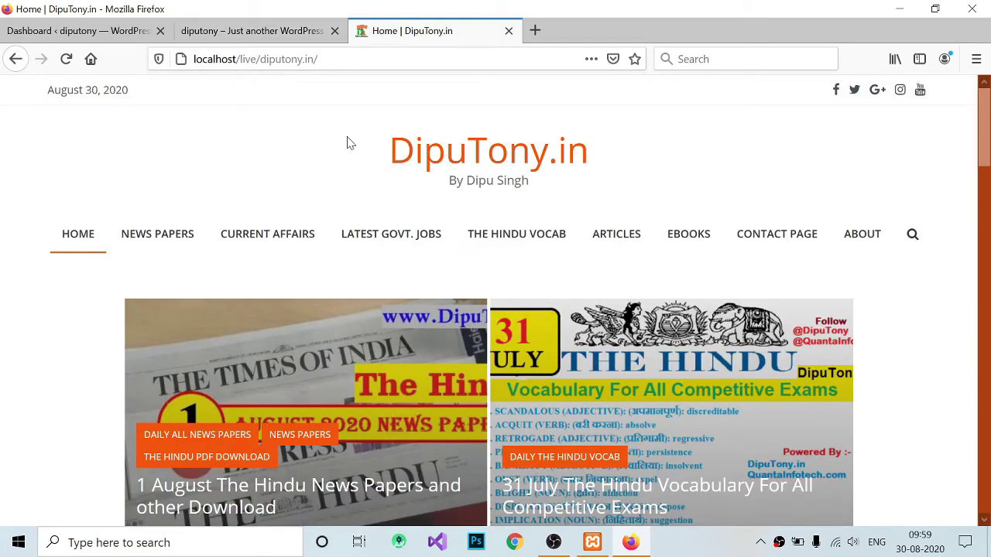
click(277, 33)
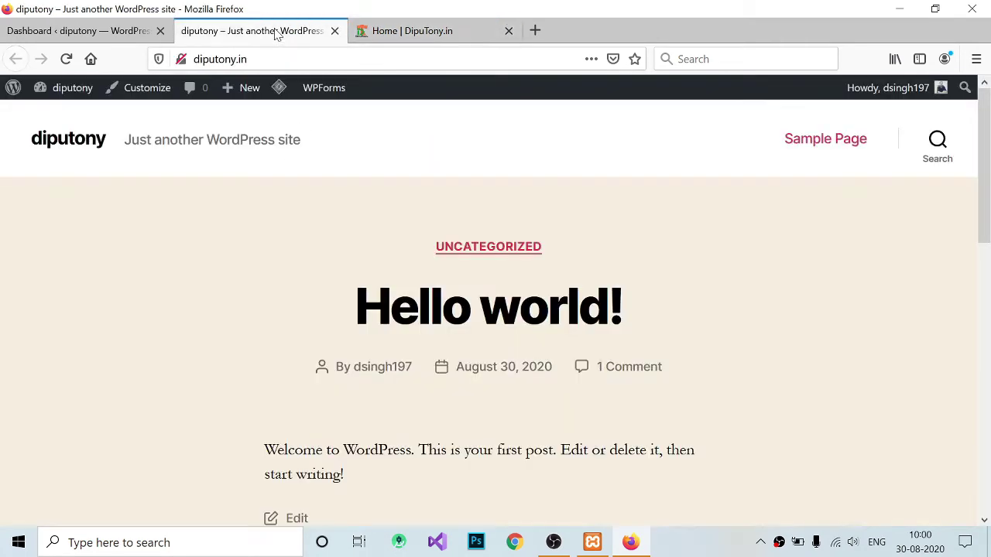
click(392, 37)
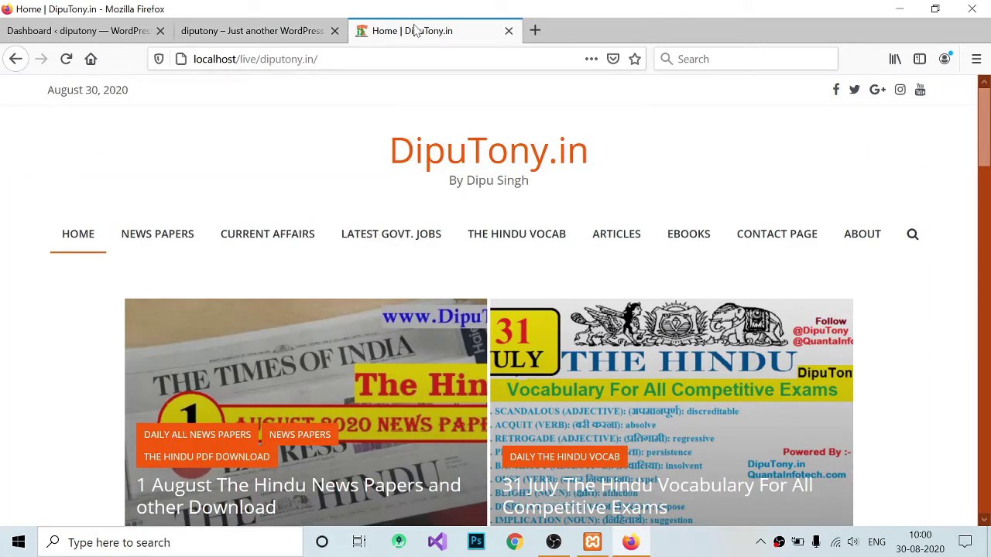
click(260, 39)
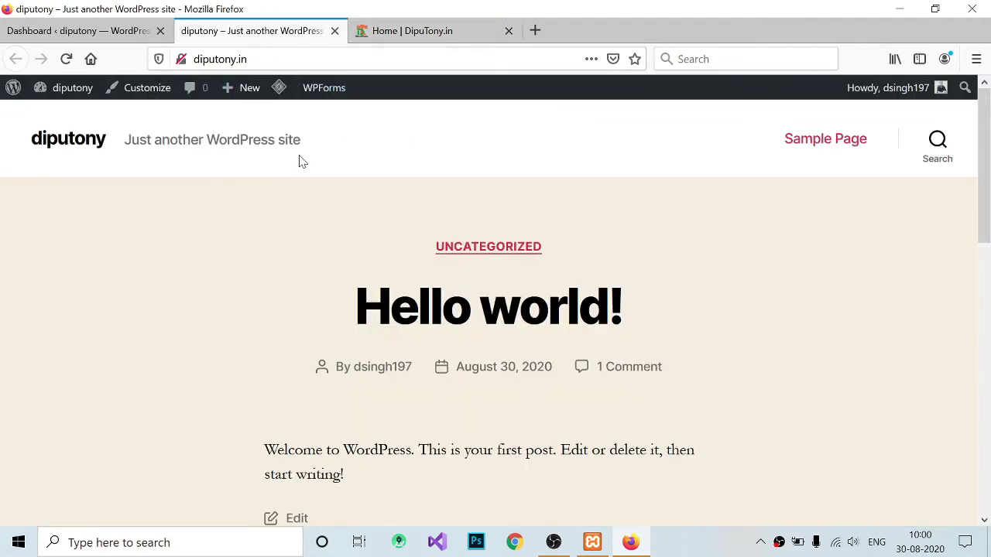
click(67, 62)
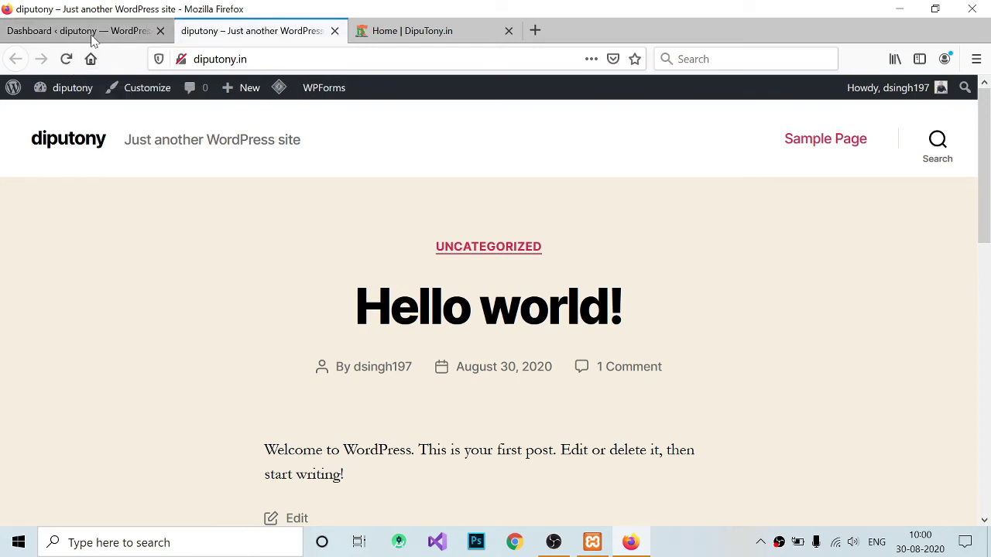
Add the UpdraftPlus - Backup/Restore plugin to the live diputony.in WordPress site and activate it.
click(92, 35)
scroll(233, 310, down, 3)
mouse_move(45, 324)
click(150, 349)
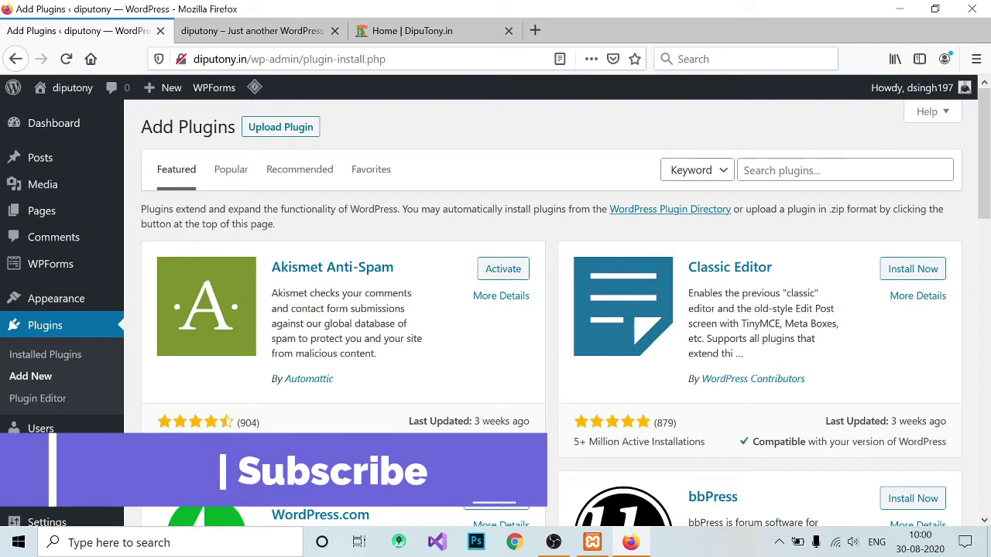
click(504, 254)
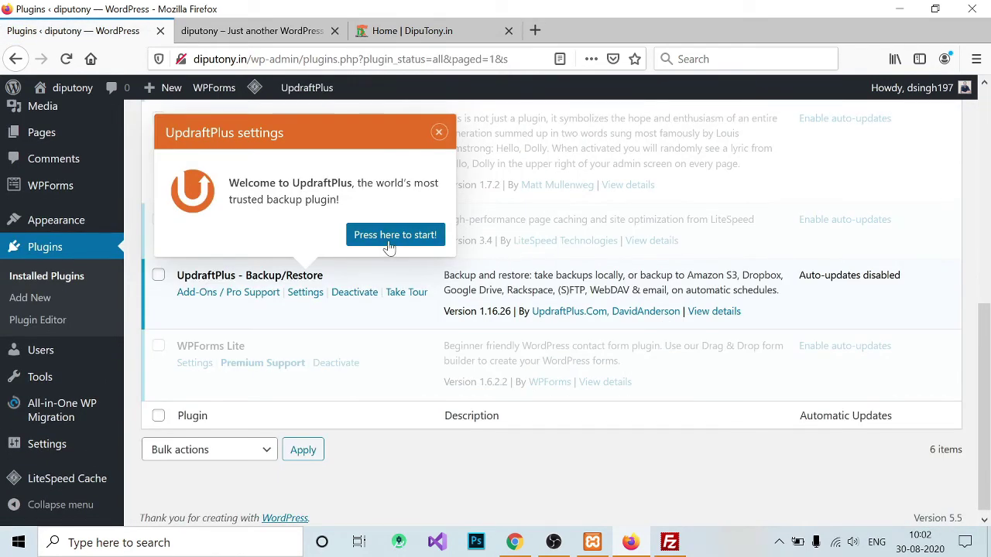
Open the UpdraftPlus backup page and show the upload area for existing backup files.
click(395, 235)
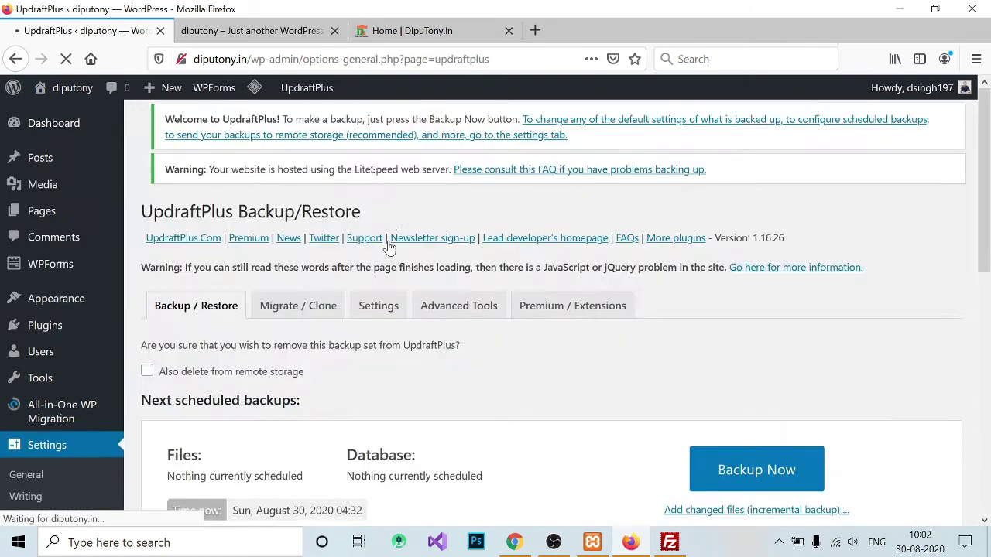
scroll(391, 246, down, 5)
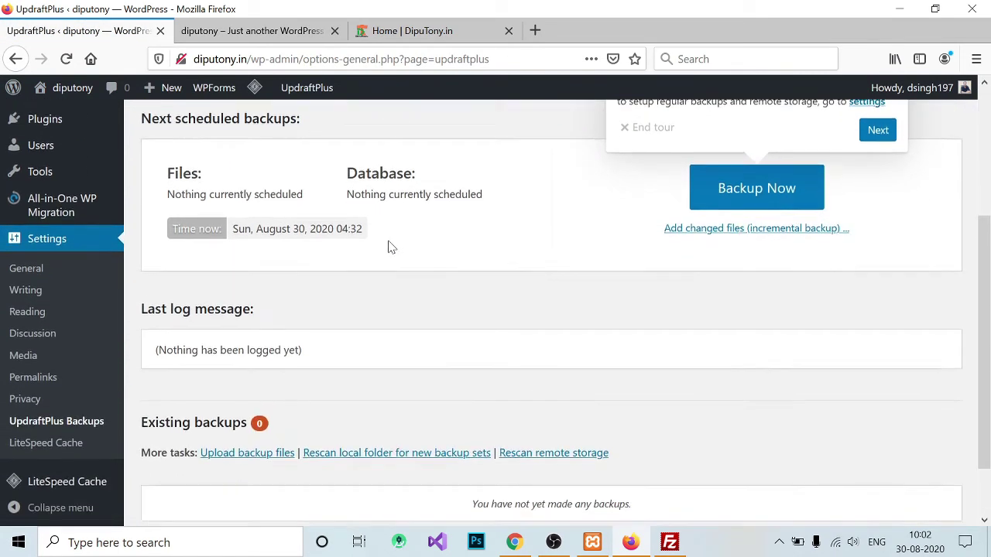
scroll(391, 246, down, 1)
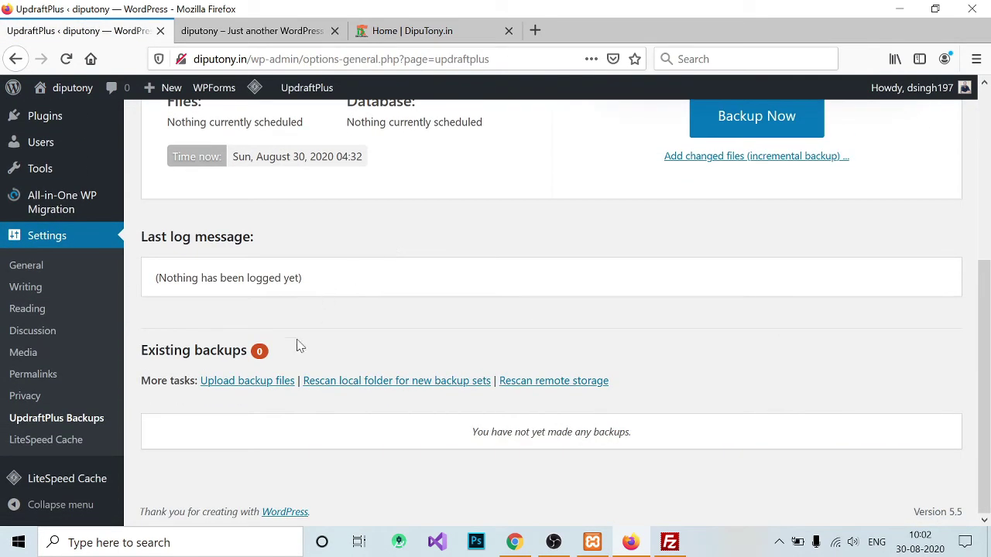
click(263, 383)
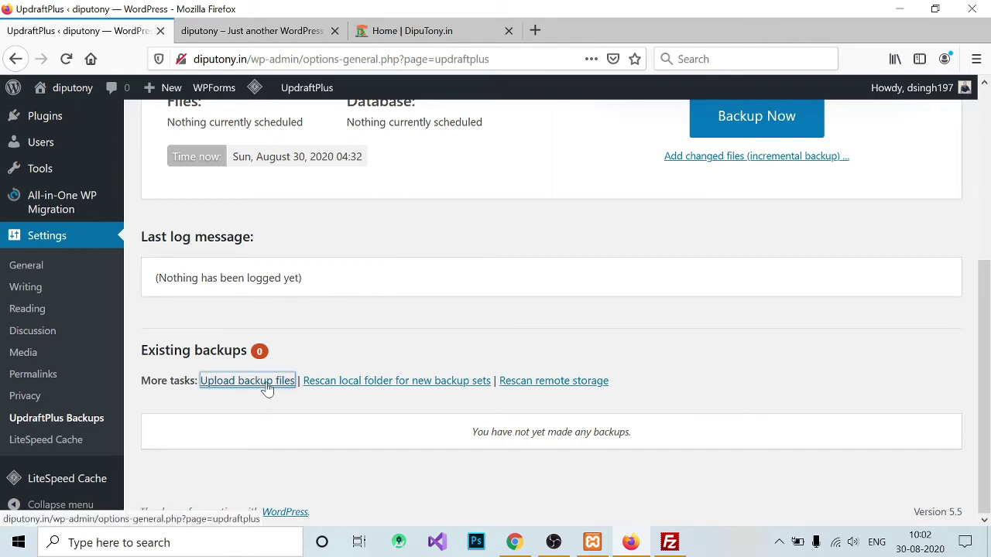
scroll(735, 390, down, 3)
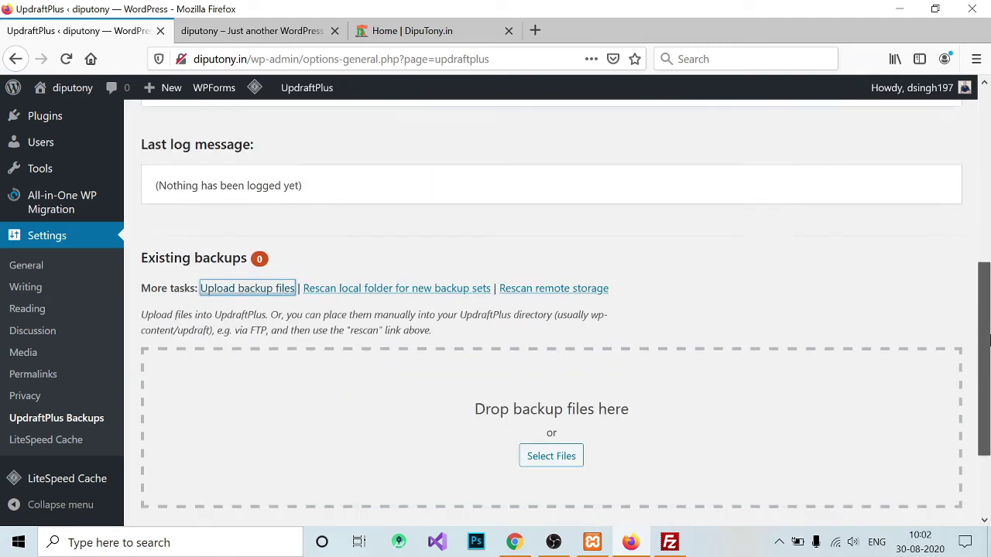
click(577, 409)
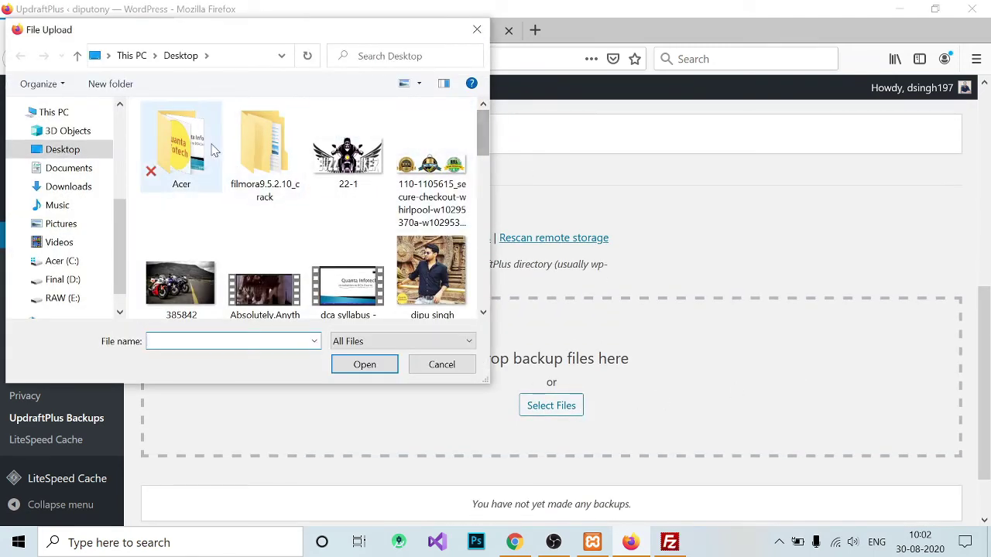
click(68, 187)
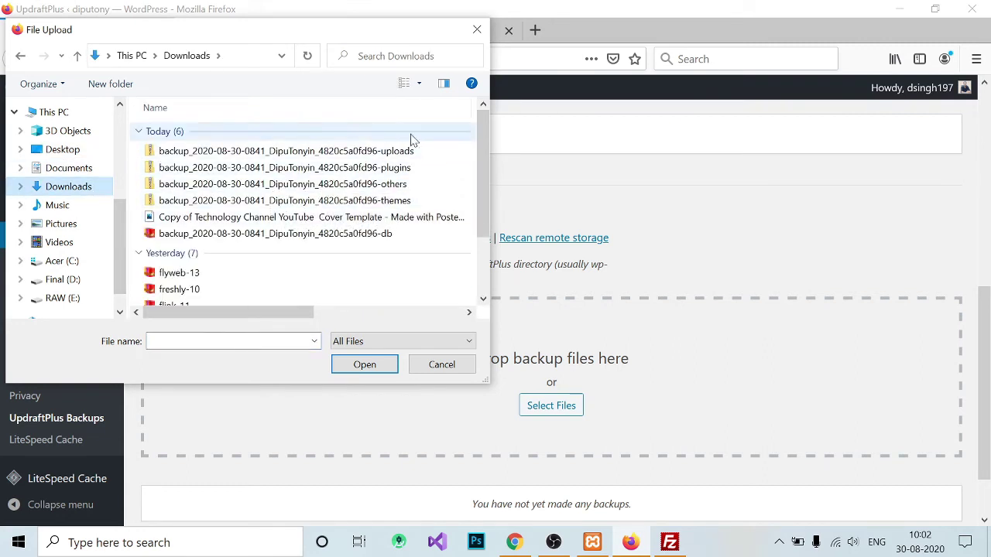
click(315, 236)
ctrl+click(338, 203)
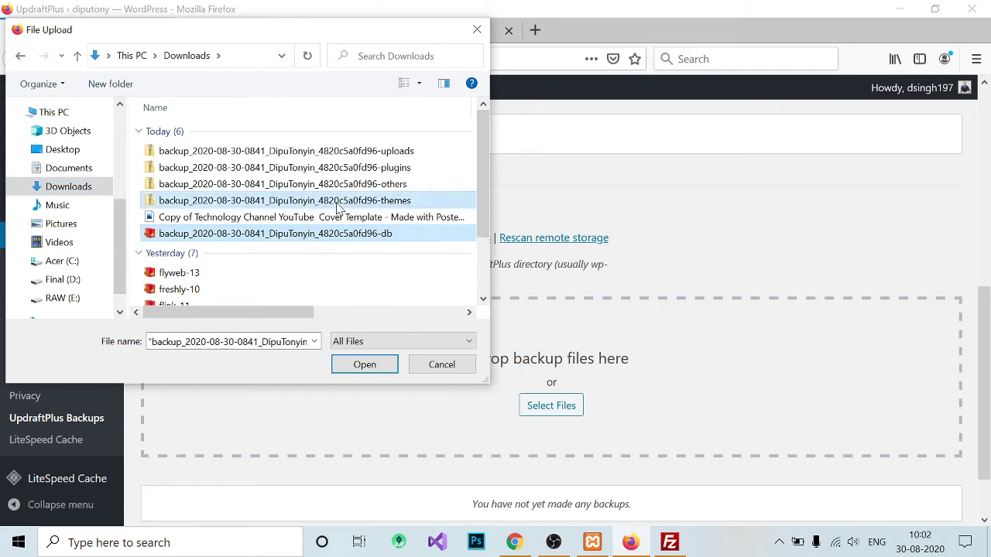
ctrl+click(338, 184)
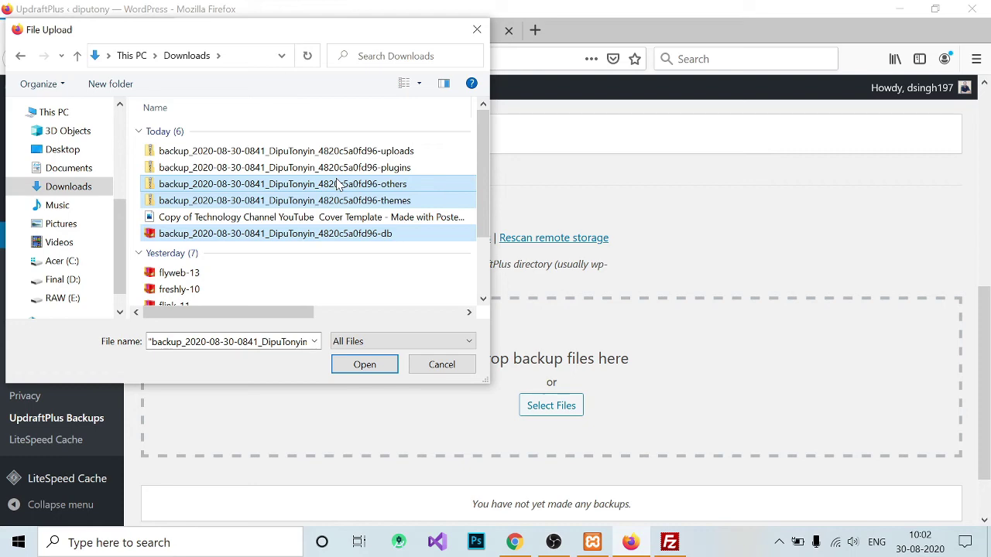
click(364, 364)
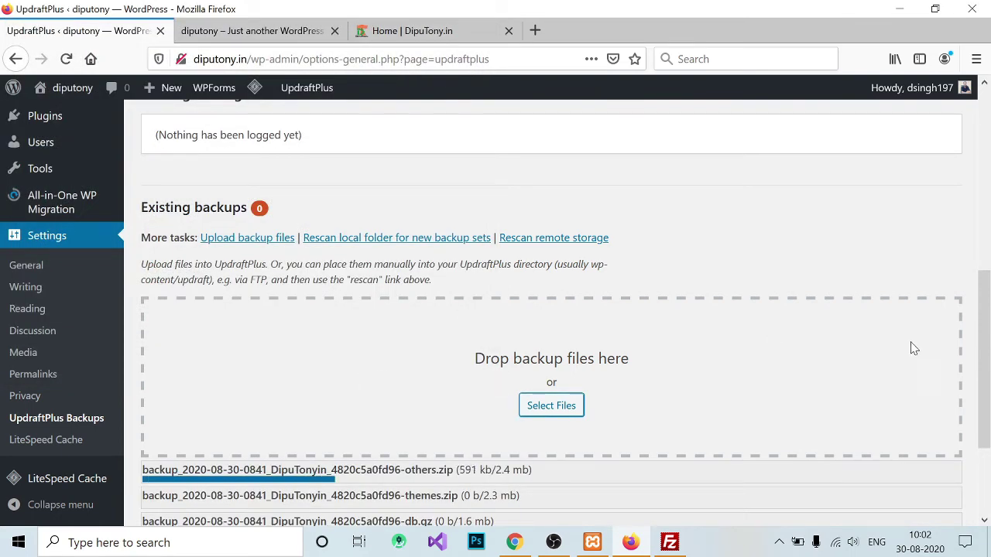
Start restoring the Aug 30, 2020 8:41 backup and choose Themes as a component to restore.
drag(983, 348, 988, 395)
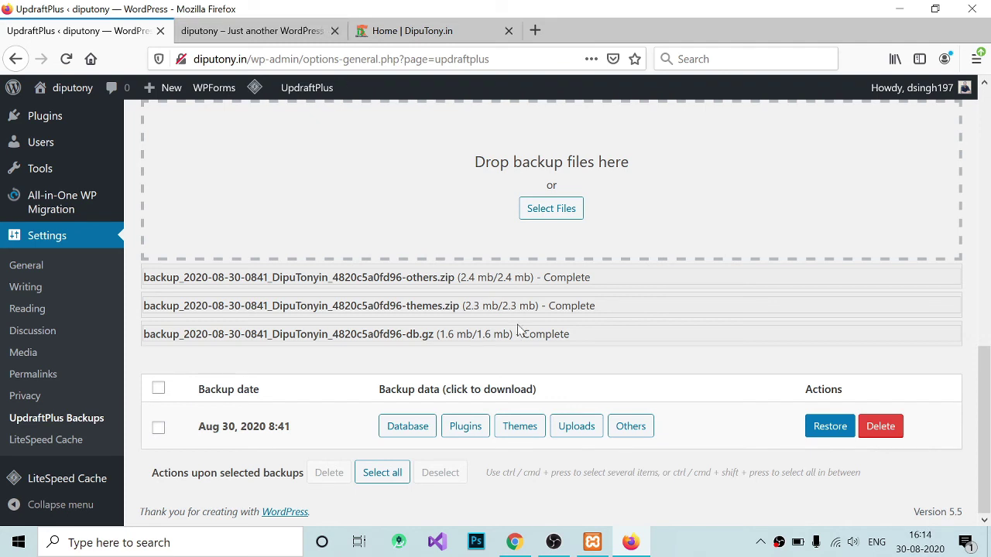
click(825, 426)
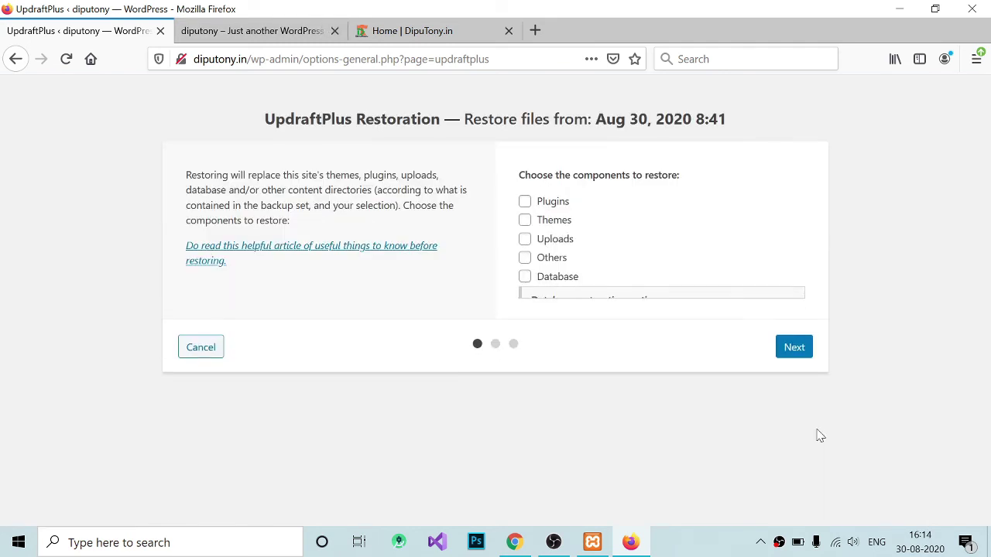
click(555, 223)
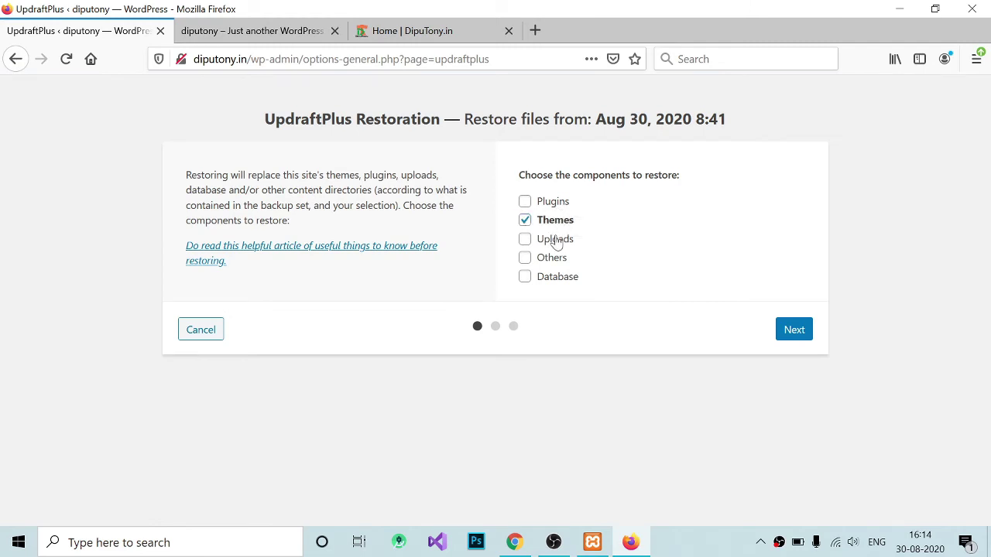